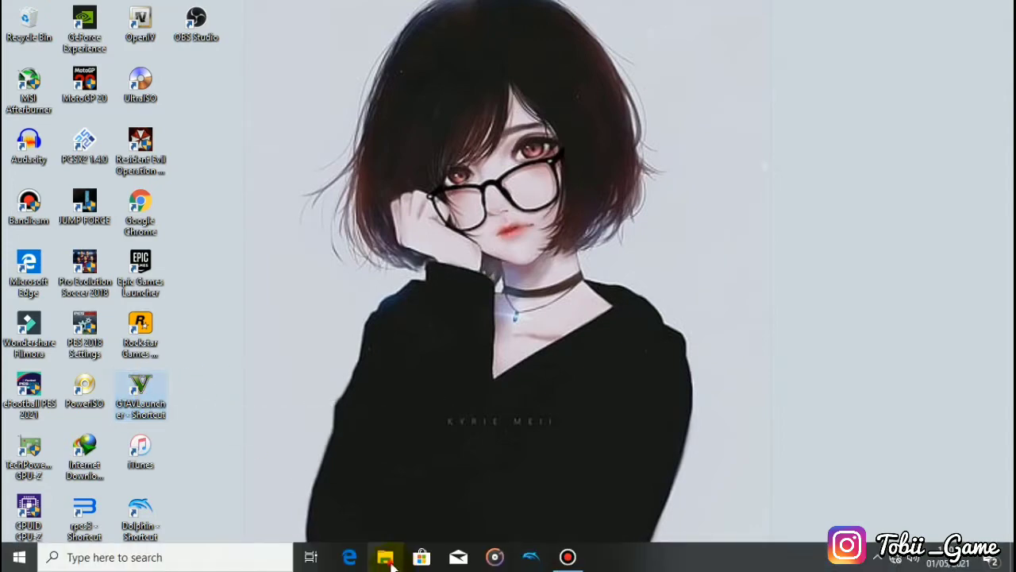
# Open File Explorer and the GTAVLauncher shortcut's file location, placing the two windows side by side
pyautogui.click(386, 558)
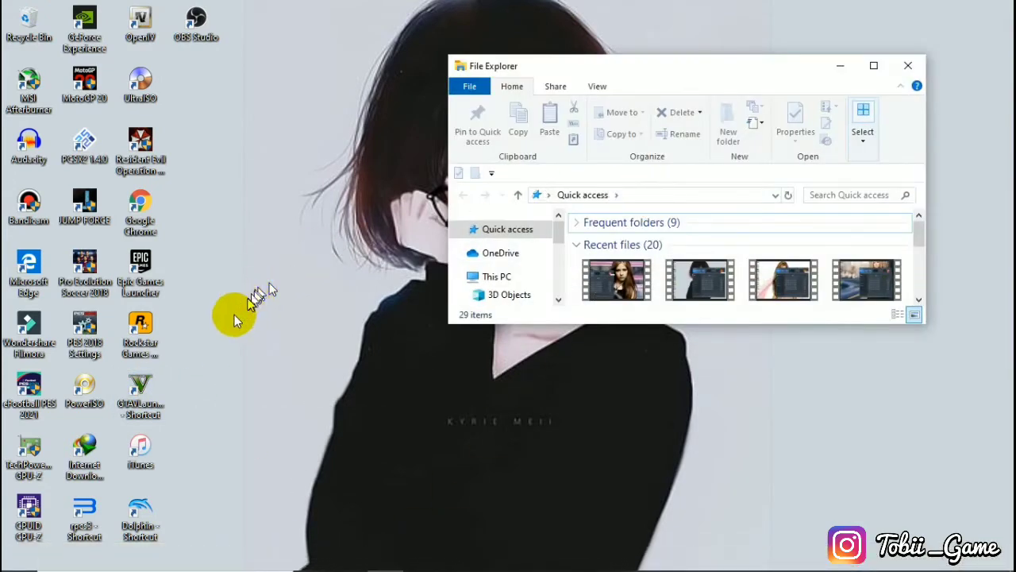
pyautogui.rightClick(139, 387)
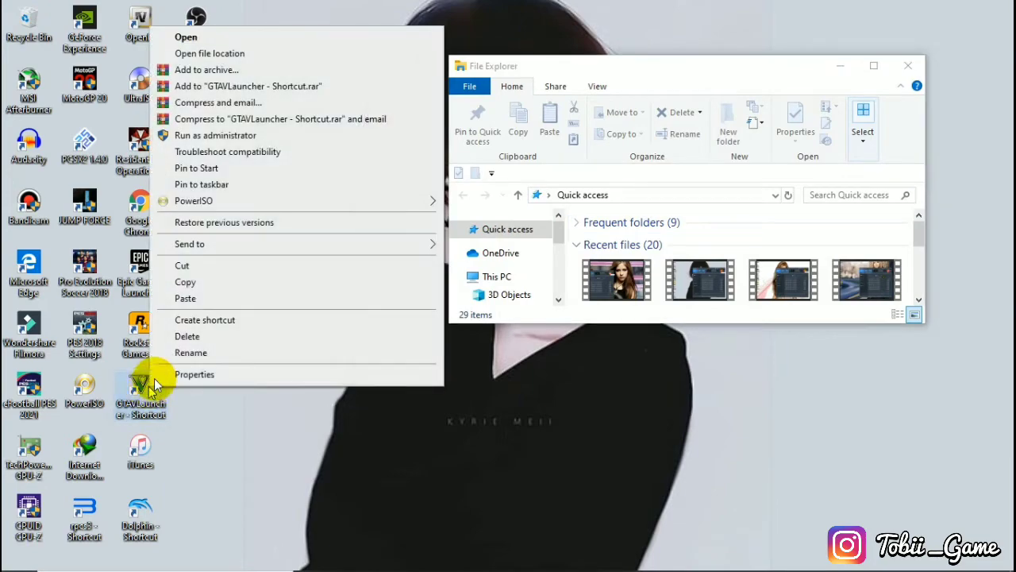
pyautogui.click(256, 54)
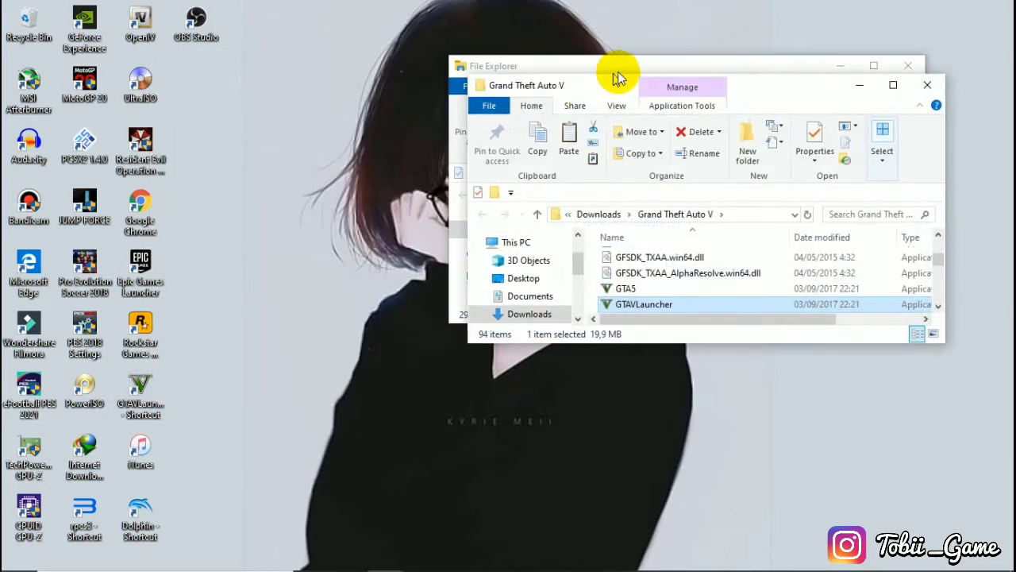
pyautogui.moveTo(669, 93); pyautogui.dragTo(3, 301)
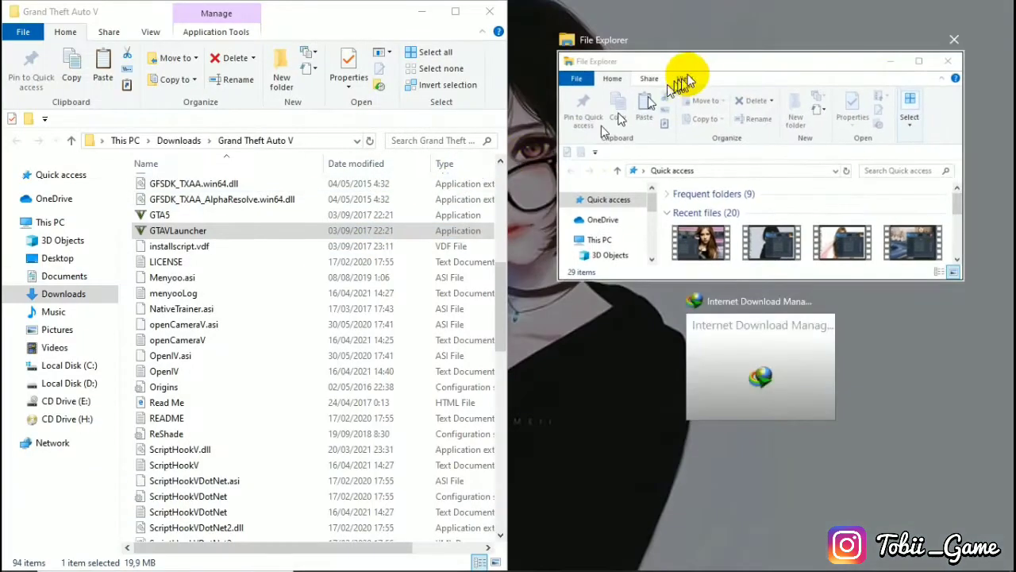
pyautogui.click(689, 76)
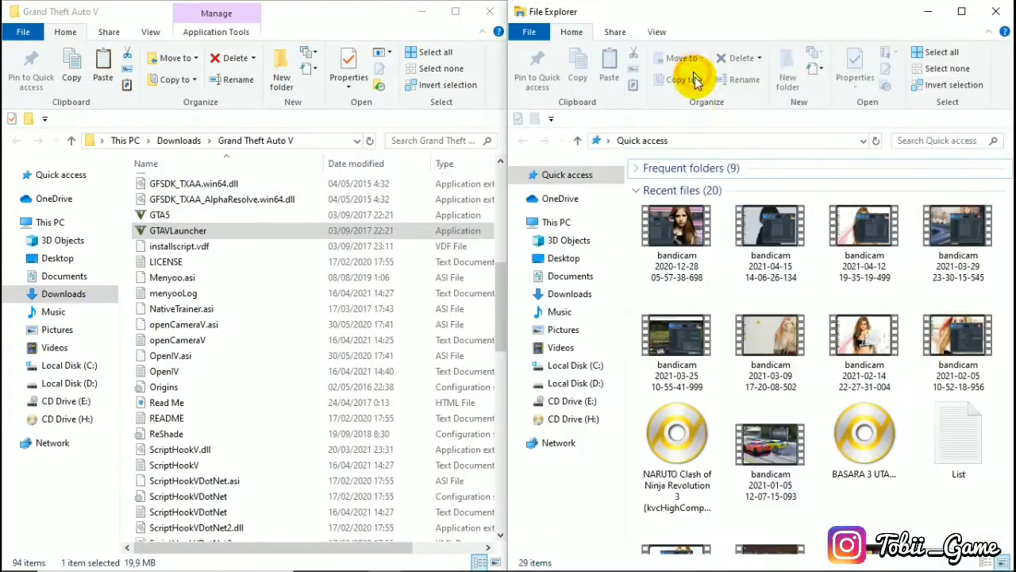
# In the Quick access window, go to Downloads and open New folder containing the mod archives
pyautogui.click(582, 301)
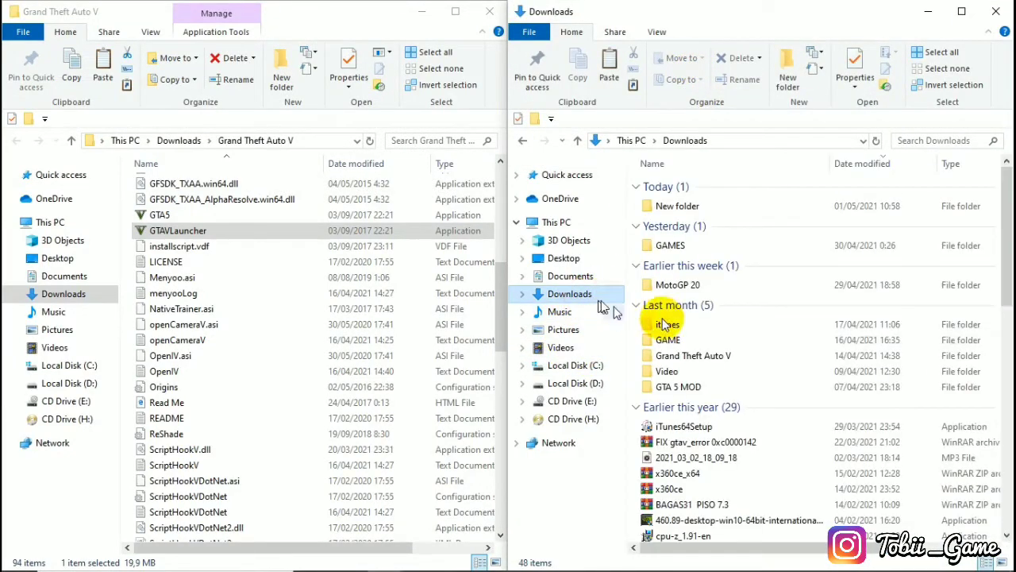
pyautogui.click(730, 201)
pyautogui.doubleClick(731, 204)
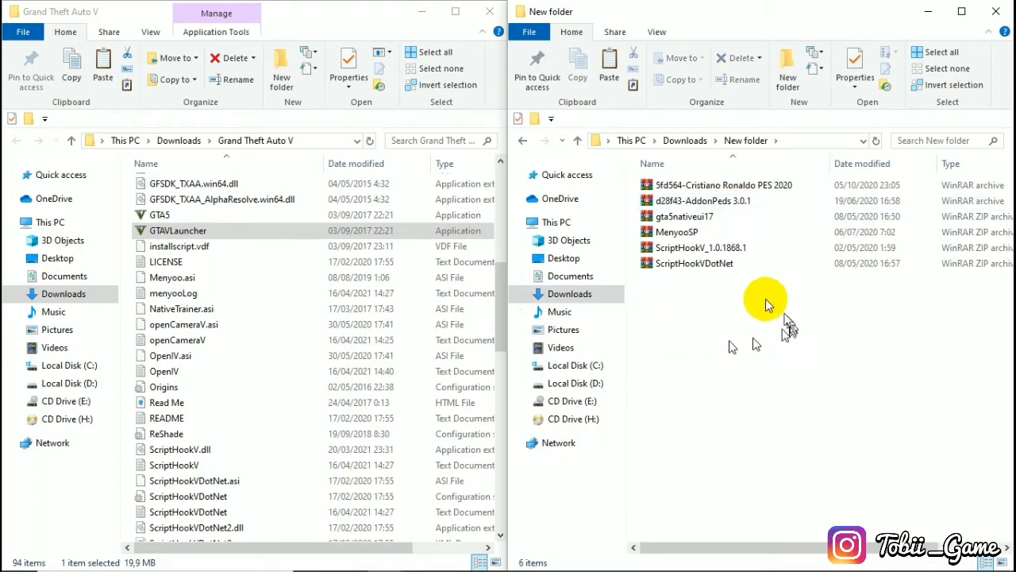
# Review each mod archive in New folder, from ScriptHookVDotNet up to the Cristiano Ronaldo one, and look over the Grand Theft Auto V folder
pyautogui.click(697, 269)
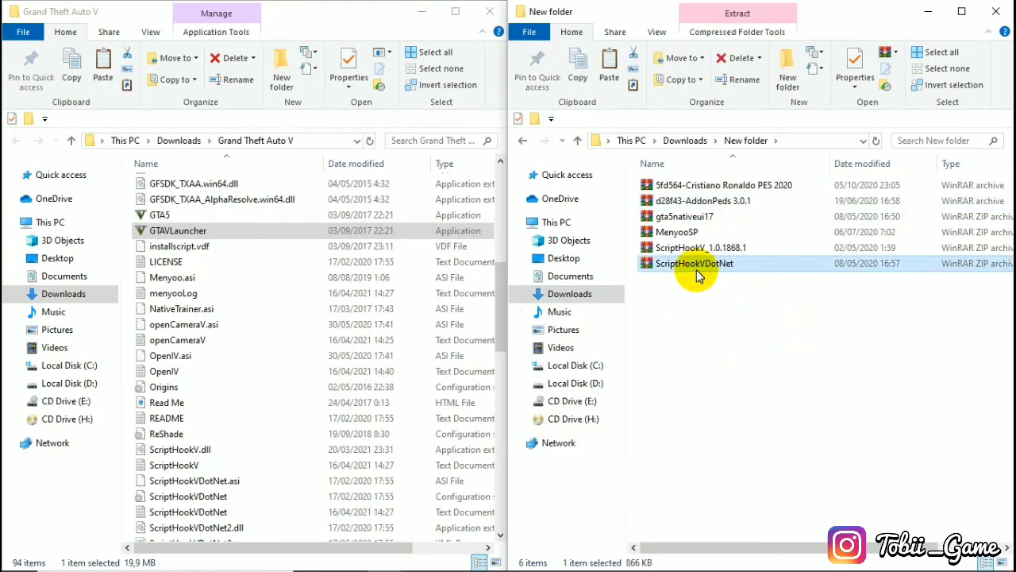
pyautogui.click(741, 250)
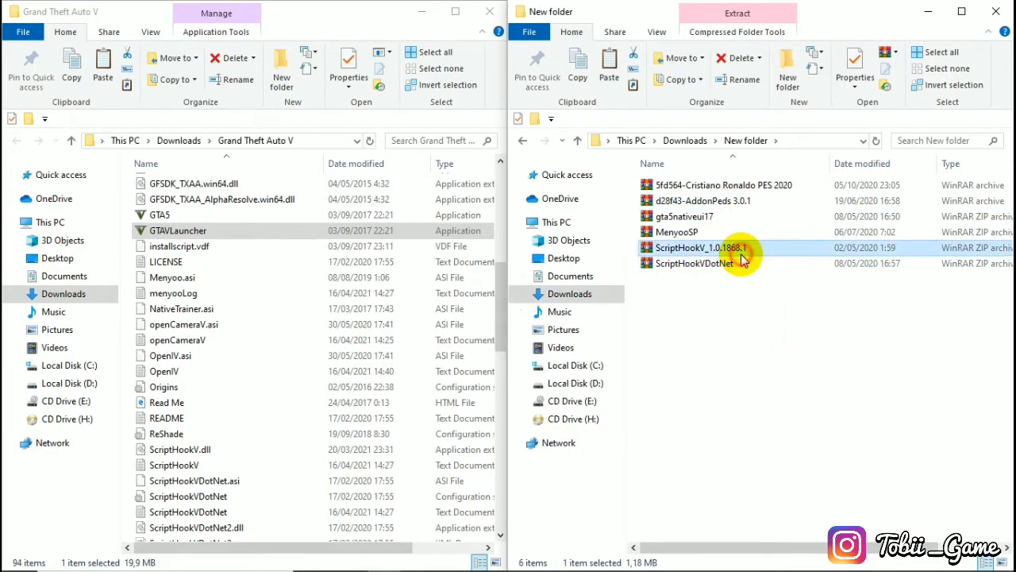
pyautogui.click(696, 236)
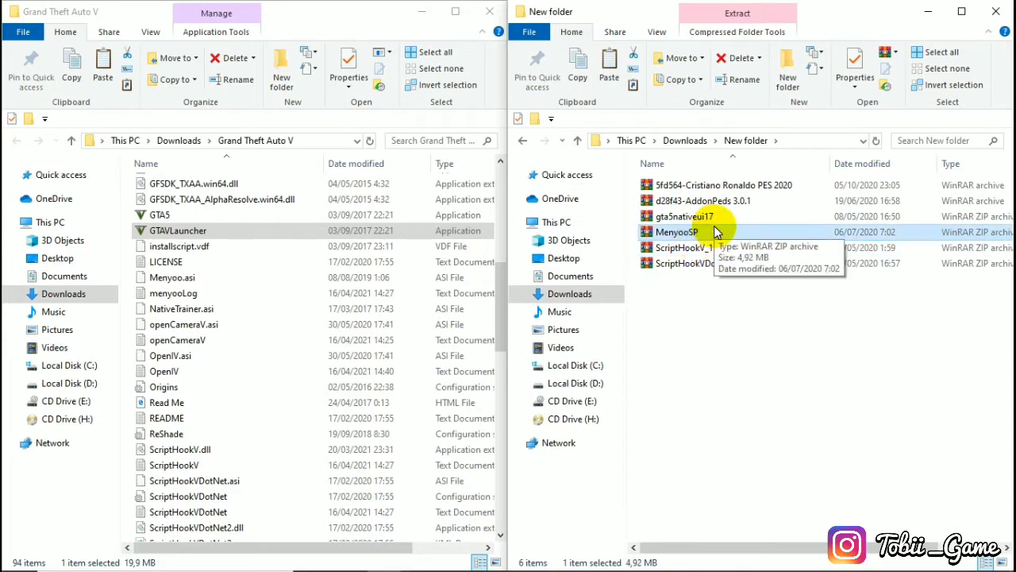
pyautogui.click(706, 219)
pyautogui.click(743, 204)
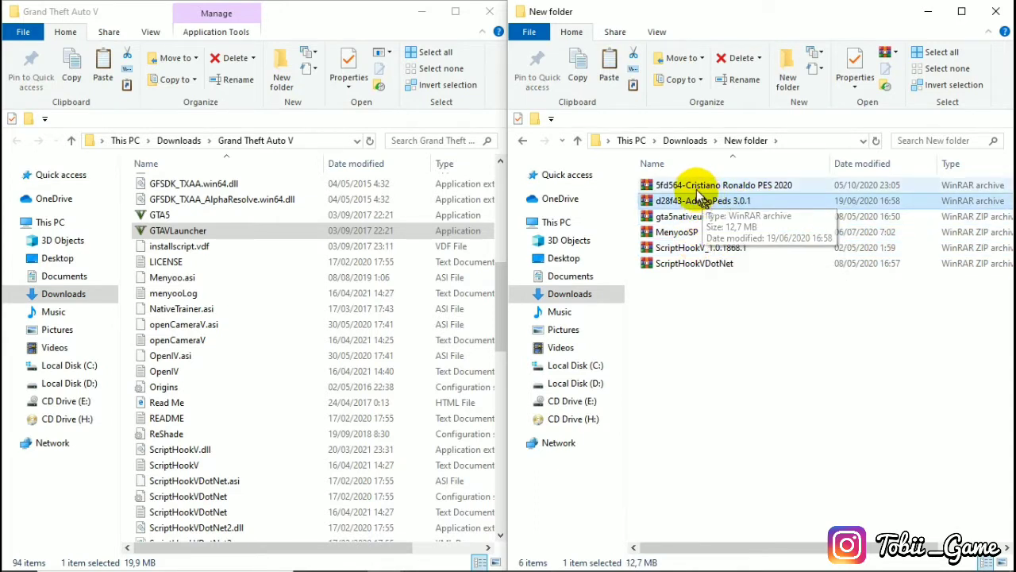
pyautogui.click(697, 189)
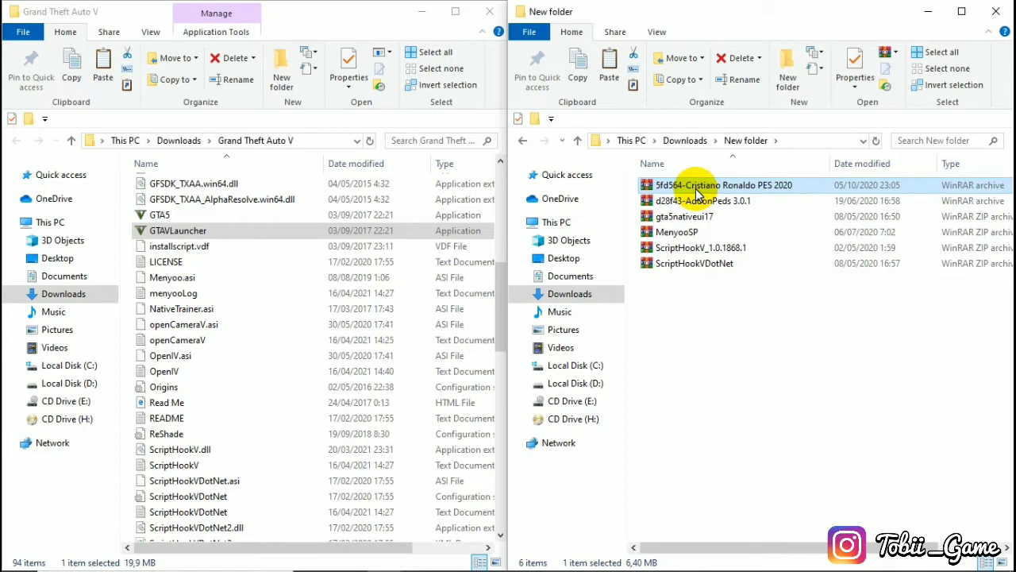
pyautogui.scroll(6, 268, 262)
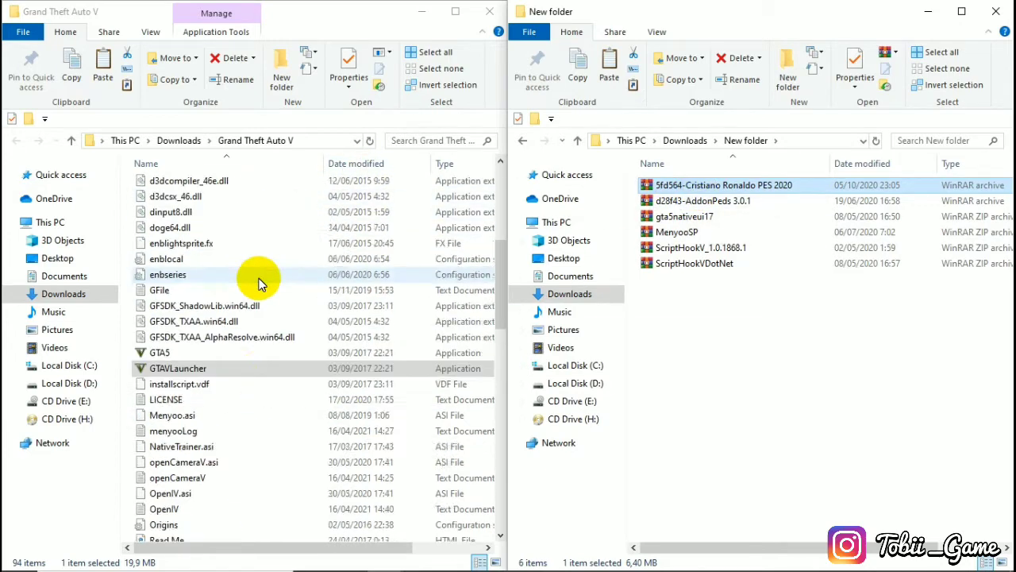
# Extract the ScriptHookVDotNet archive to a folder of the same name and open that folder
pyautogui.rightClick(724, 267)
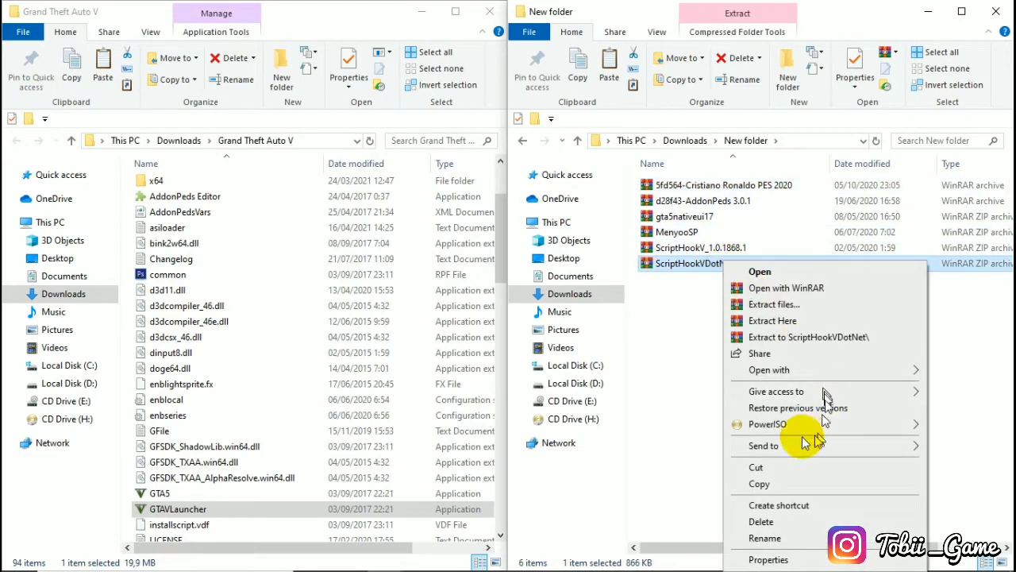
pyautogui.click(771, 337)
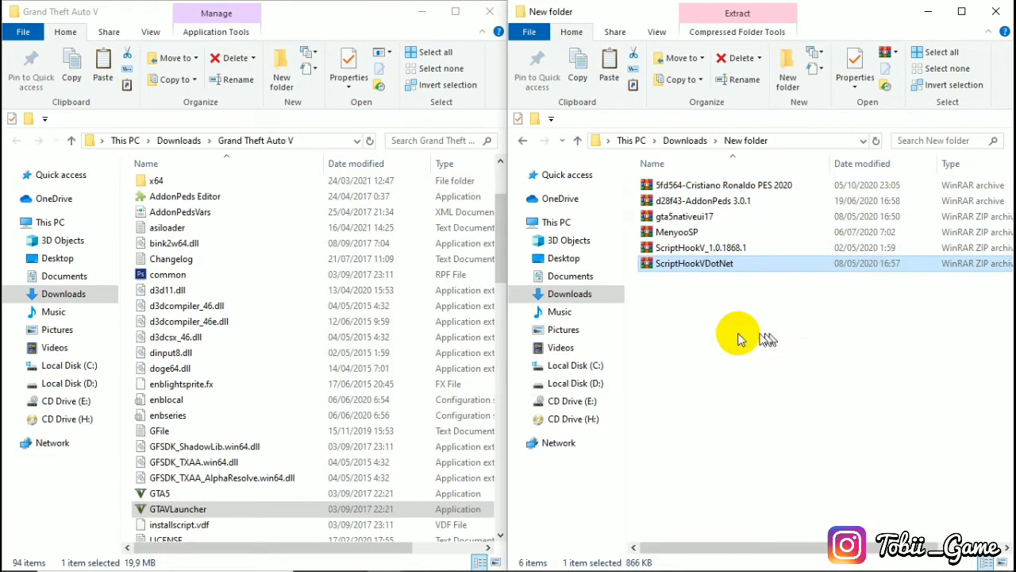
pyautogui.click(706, 186)
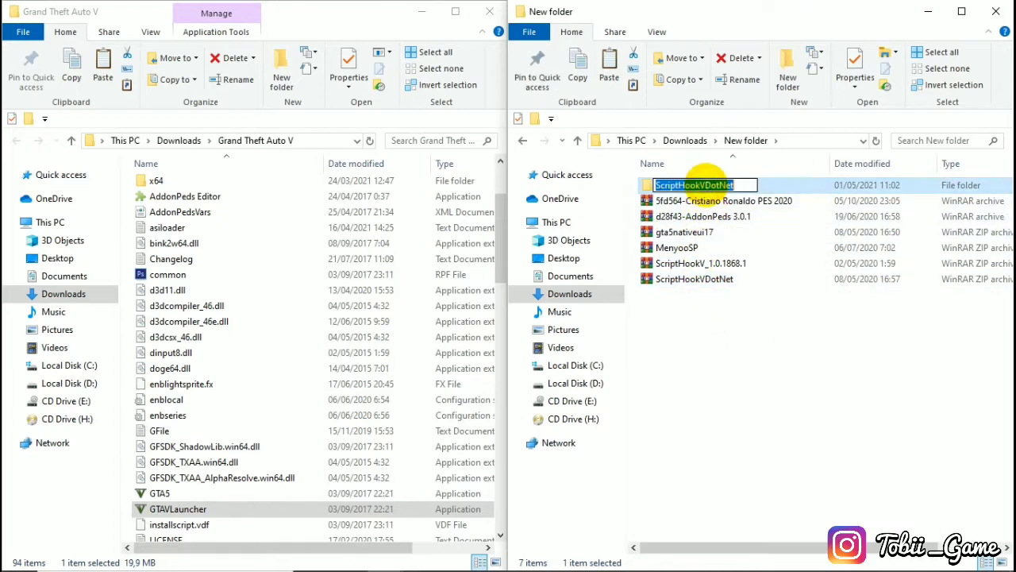
pyautogui.doubleClick(794, 190)
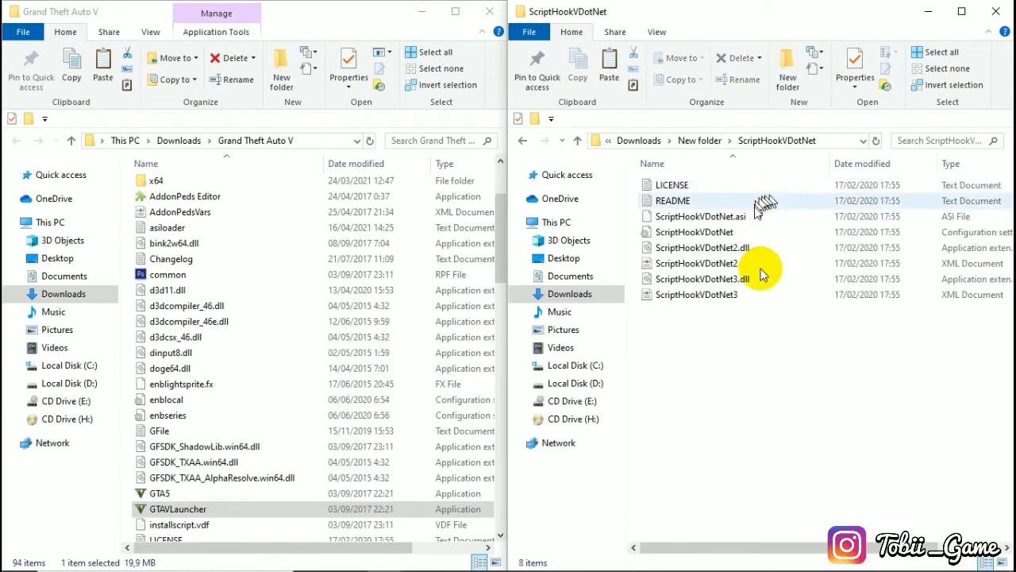
# Move all extracted ScriptHookVDotNet files except LICENSE and README into the Grand Theft Auto V folder, replacing the existing files
pyautogui.moveTo(728, 377); pyautogui.dragTo(702, 225)
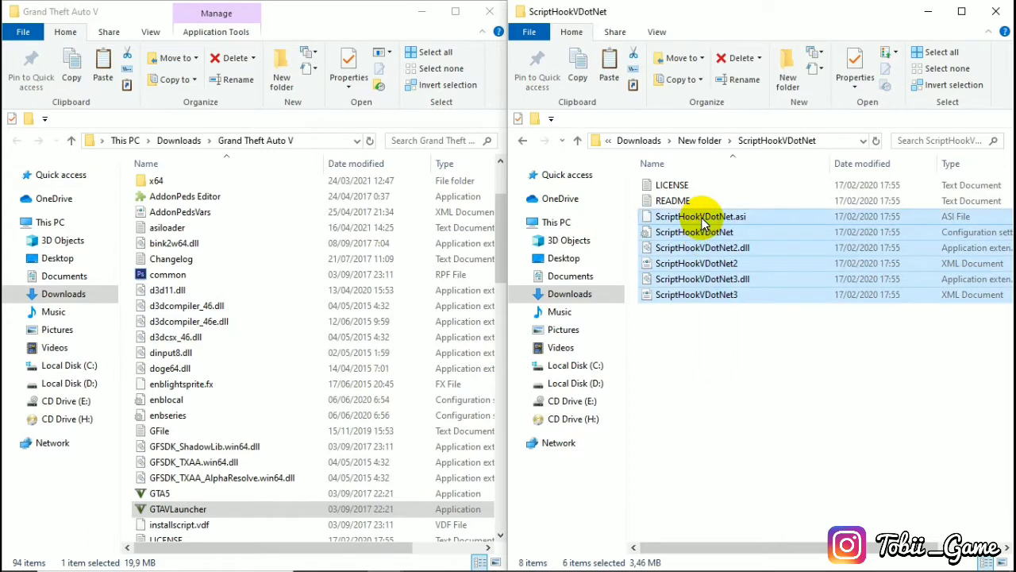
pyautogui.moveTo(703, 224); pyautogui.dragTo(262, 390)
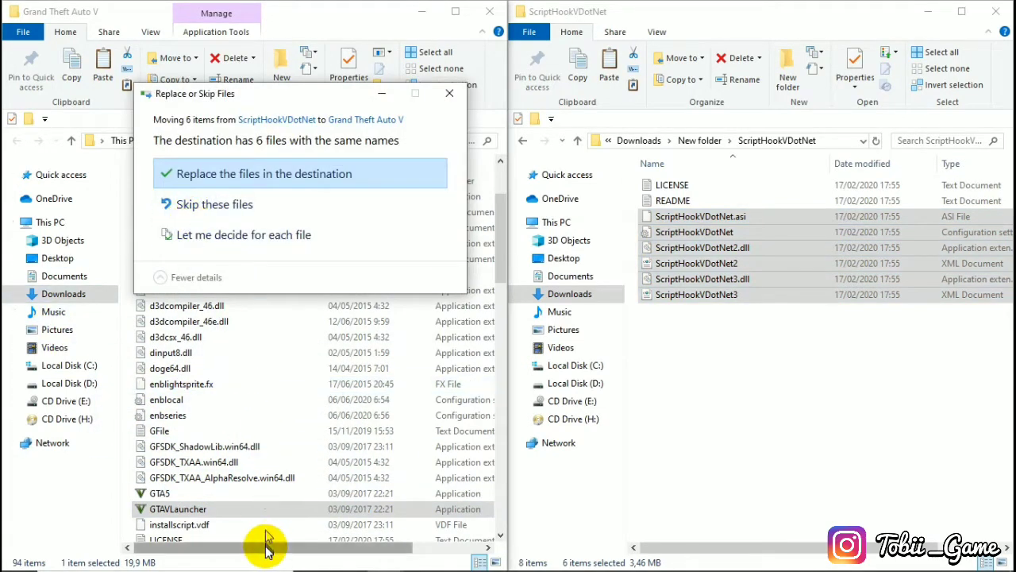
pyautogui.scroll(-13, 254, 509)
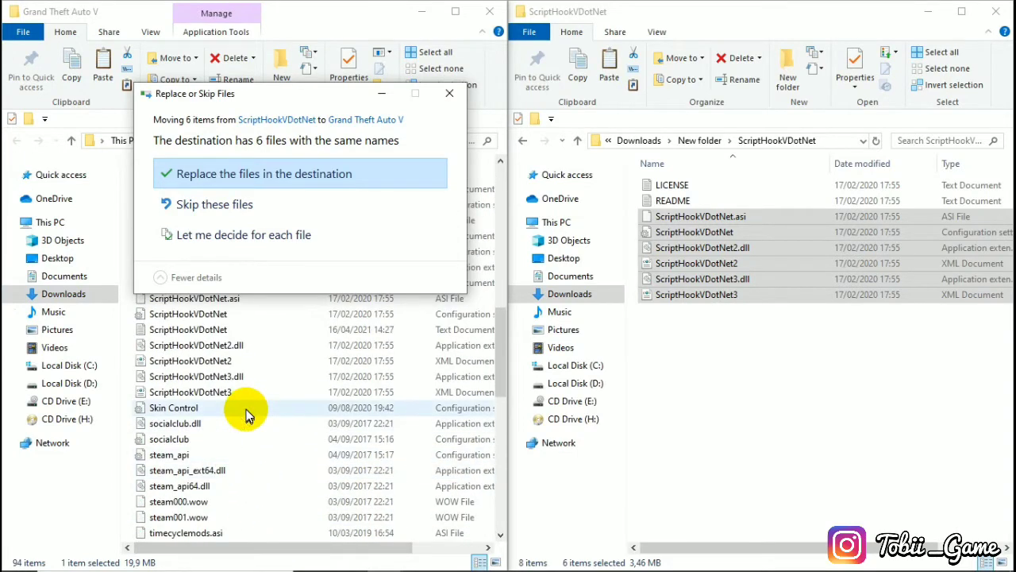
pyautogui.scroll(1, 246, 409)
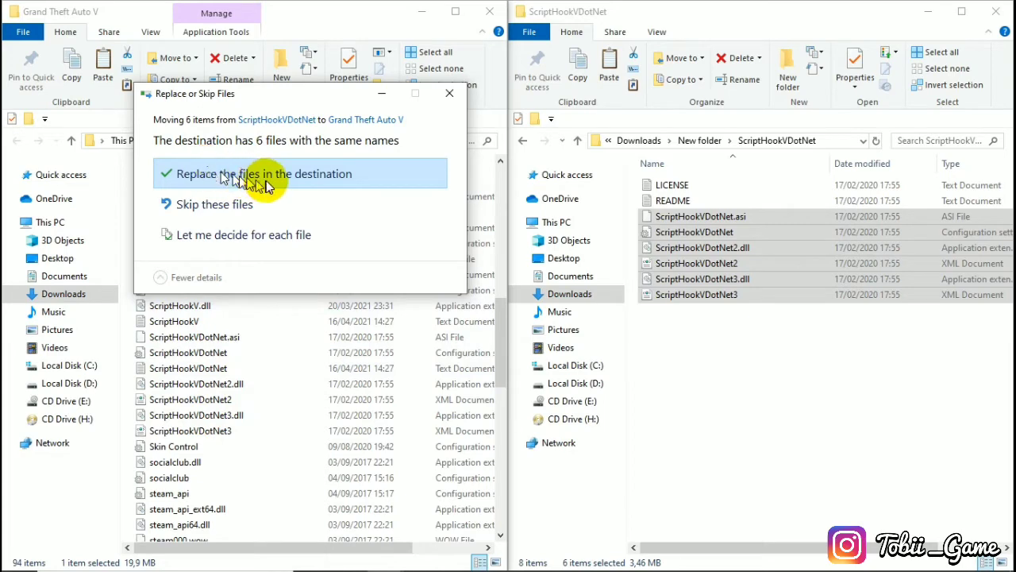
pyautogui.click(234, 176)
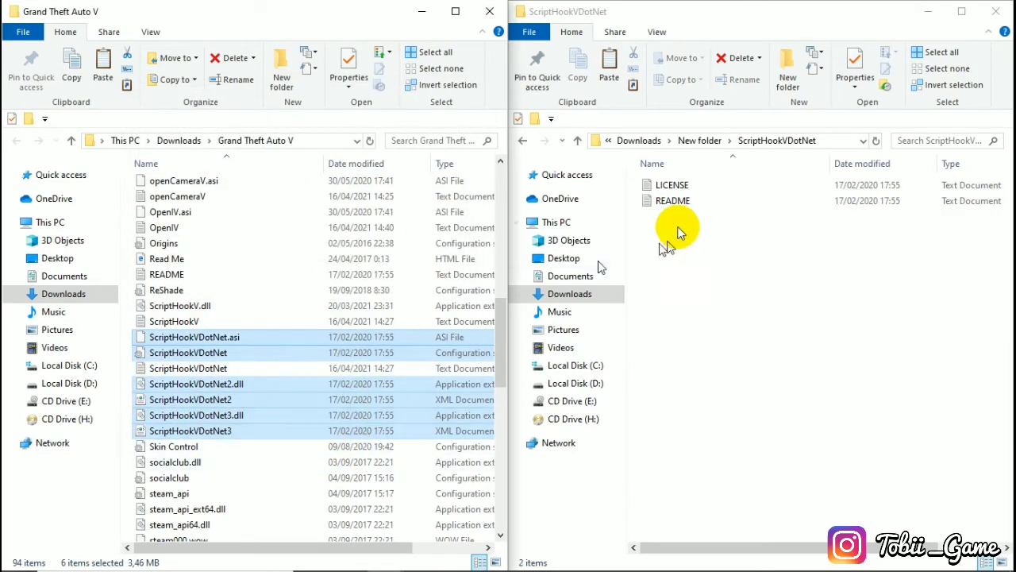
# Go back to New folder and delete the extracted ScriptHookVDotNet folder
pyautogui.click(517, 145)
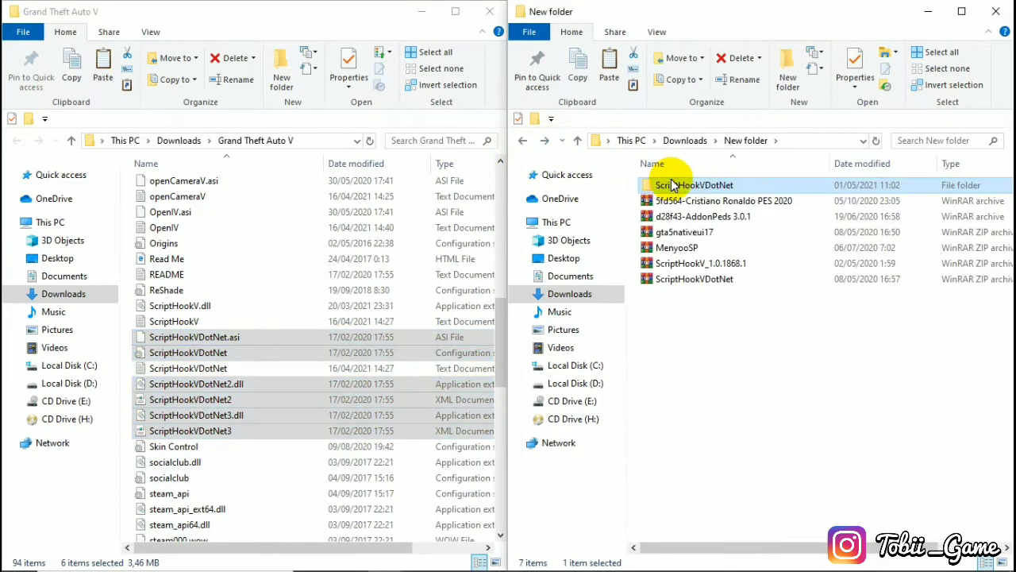
pyautogui.rightClick(673, 185)
pyautogui.click(758, 516)
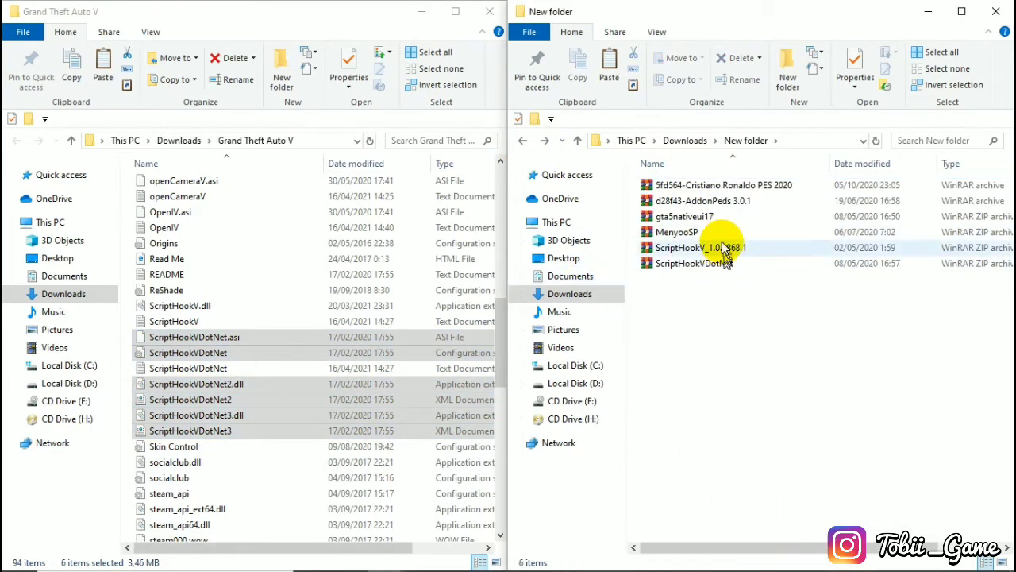
# Extract the ScriptHookV_1.0.1868.1 archive to its own folder and open the bin folder inside it
pyautogui.rightClick(714, 255)
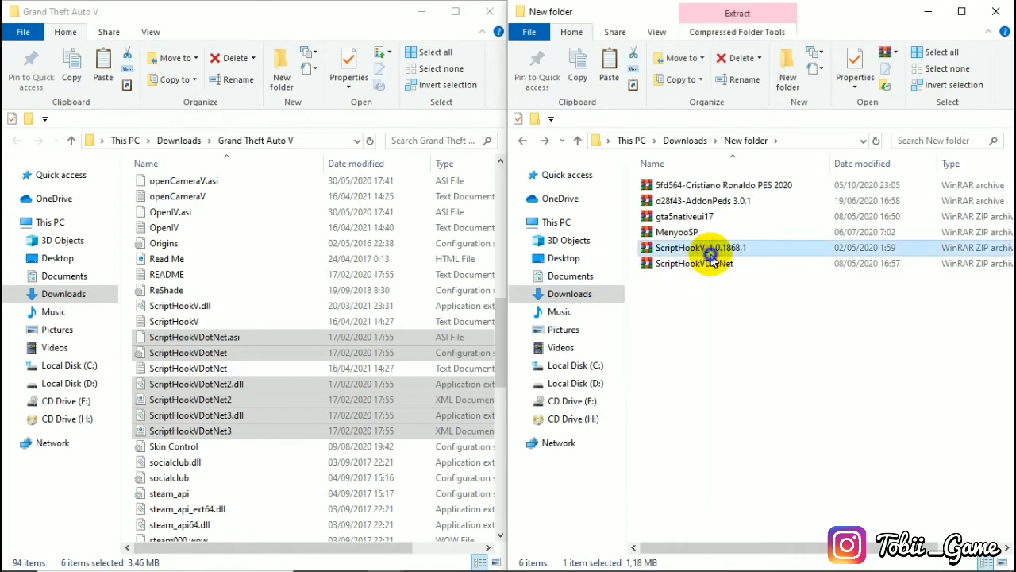
pyautogui.click(754, 334)
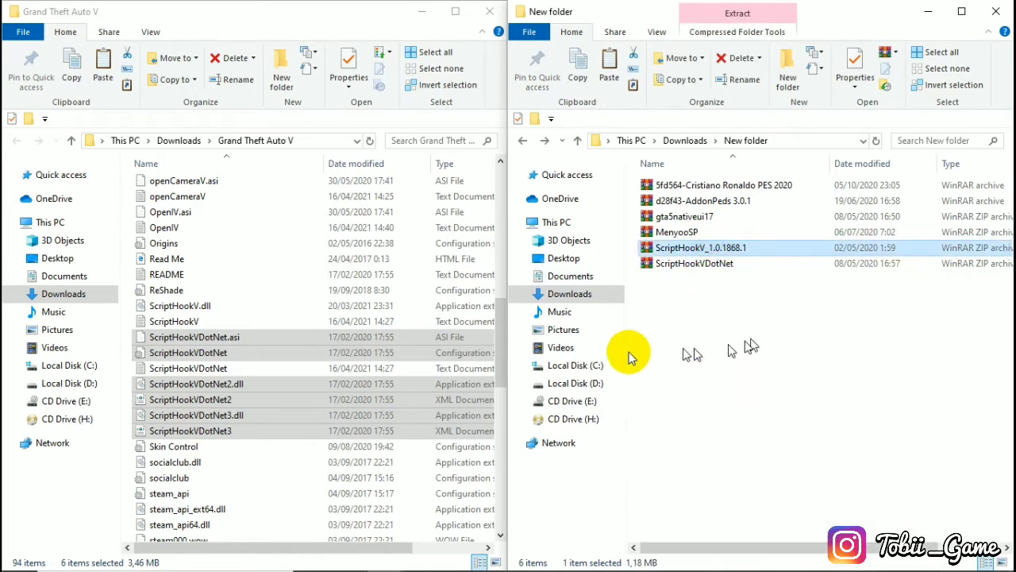
pyautogui.doubleClick(726, 185)
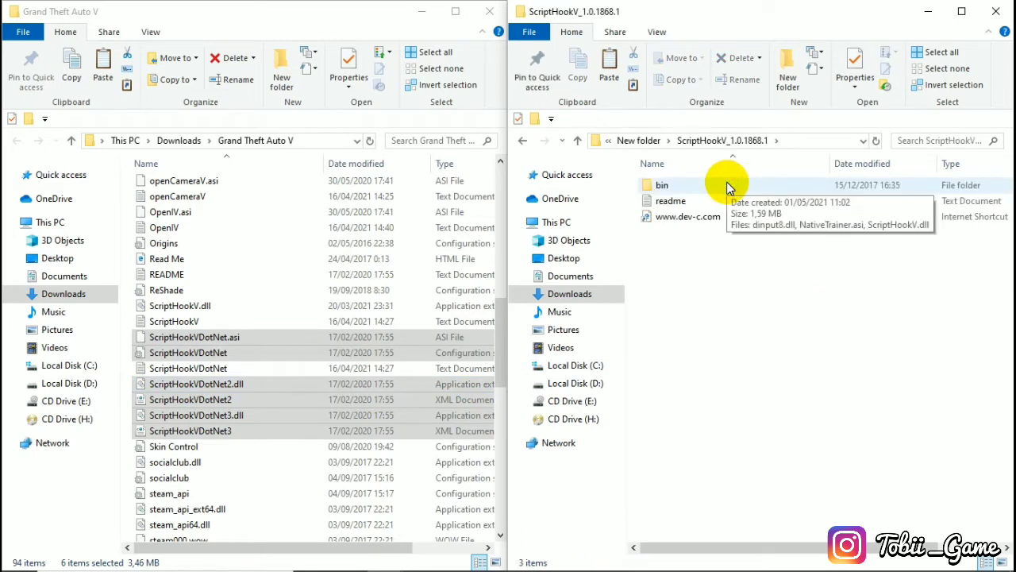
pyautogui.doubleClick(724, 187)
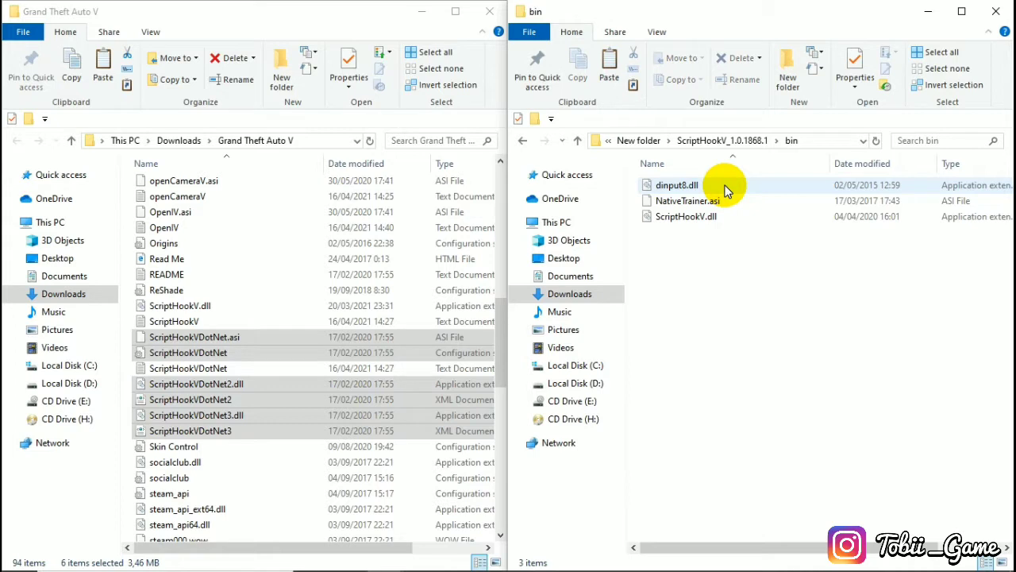
# Move dinput8.dll and ScriptHookV.dll from bin into the Grand Theft Auto V folder, replacing the existing files
pyautogui.click(726, 187)
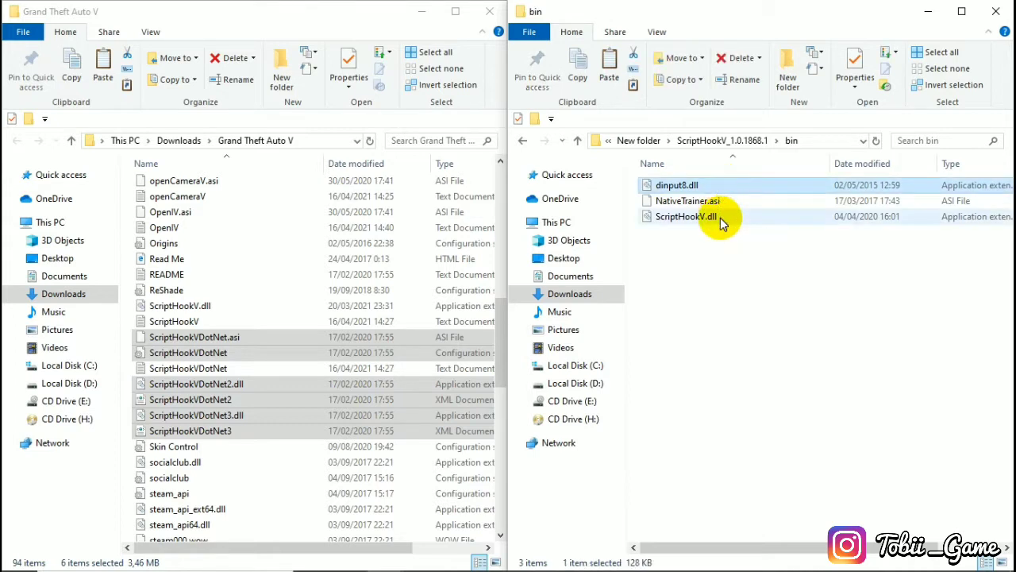
pyautogui.keyDown('ctrl'); pyautogui.click(721, 224); pyautogui.keyUp('ctrl')
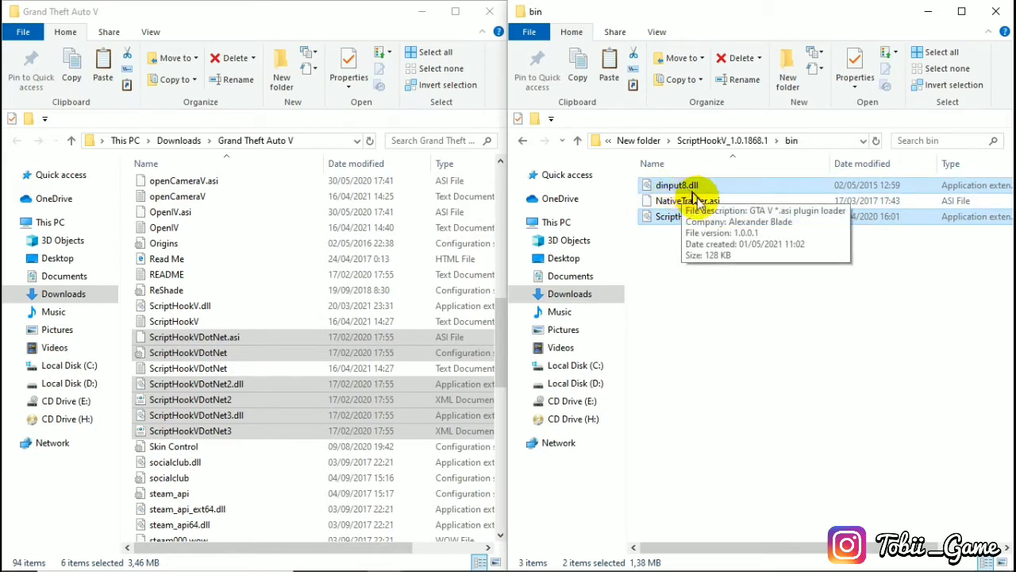
pyautogui.moveTo(706, 217); pyautogui.dragTo(282, 304)
pyautogui.scroll(6, 261, 389)
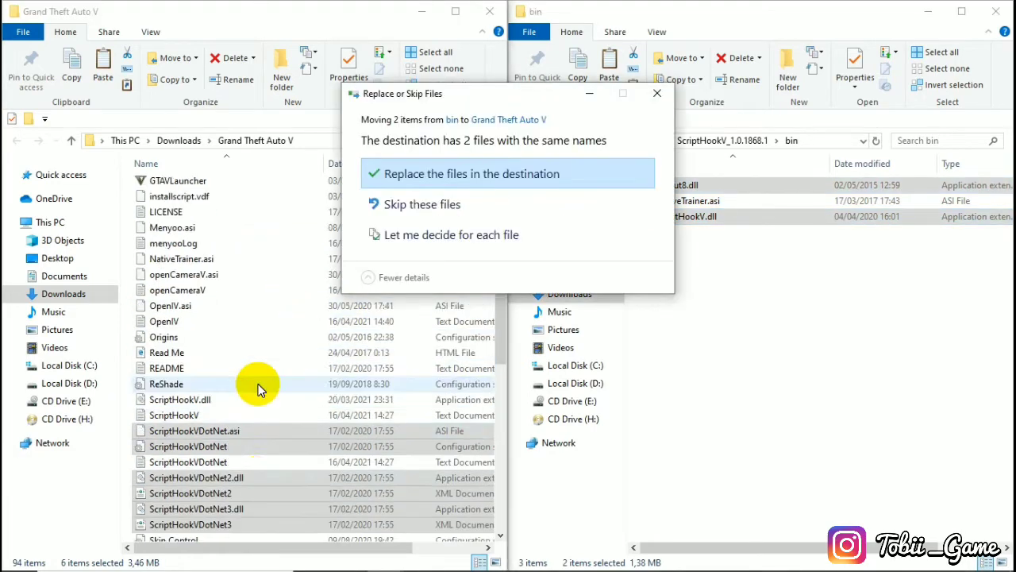
pyautogui.scroll(4, 238, 397)
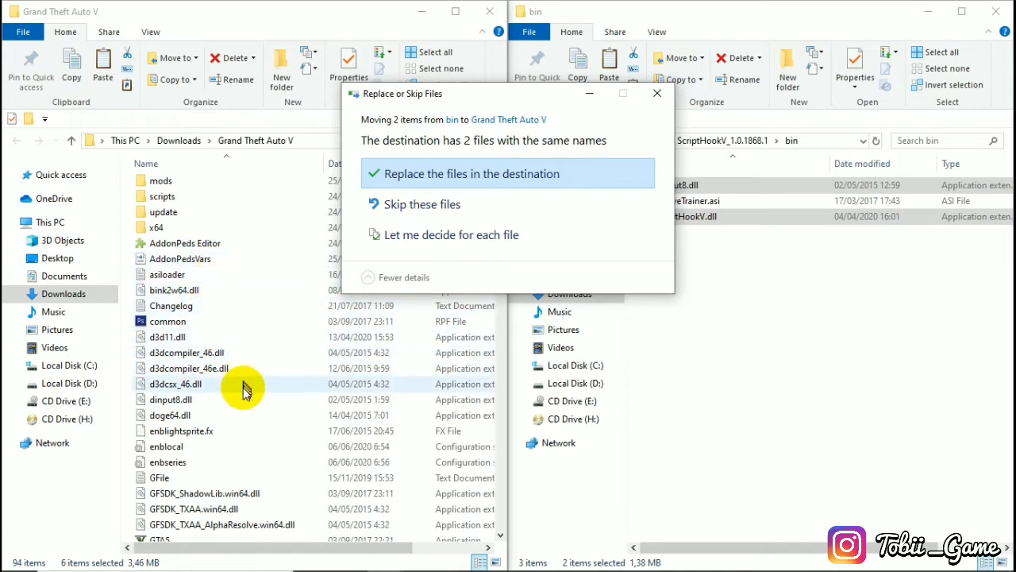
pyautogui.click(443, 181)
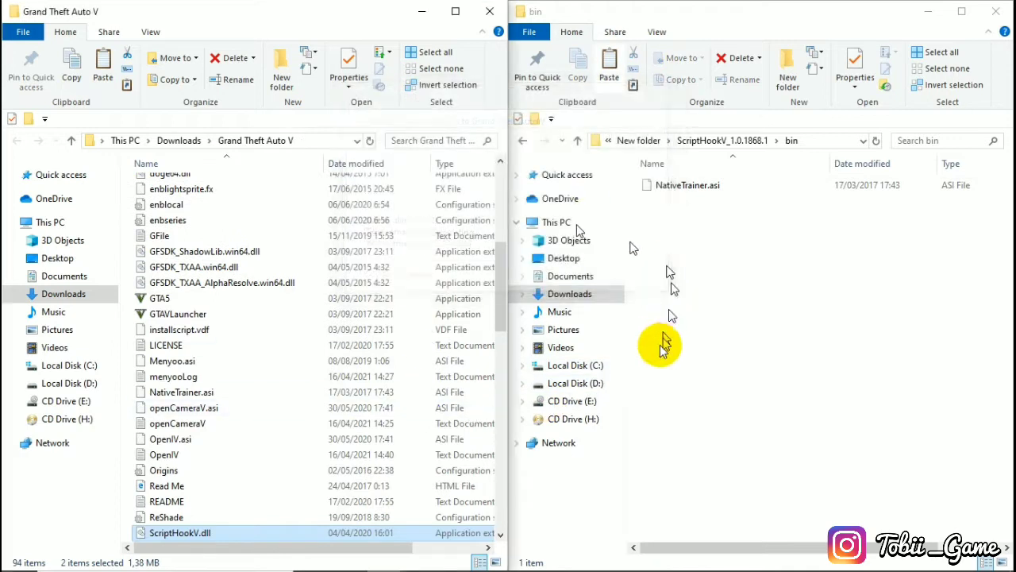
# Go back to New folder and delete the extracted ScriptHookV_1.0.1868.1 folder
pyautogui.click(524, 140)
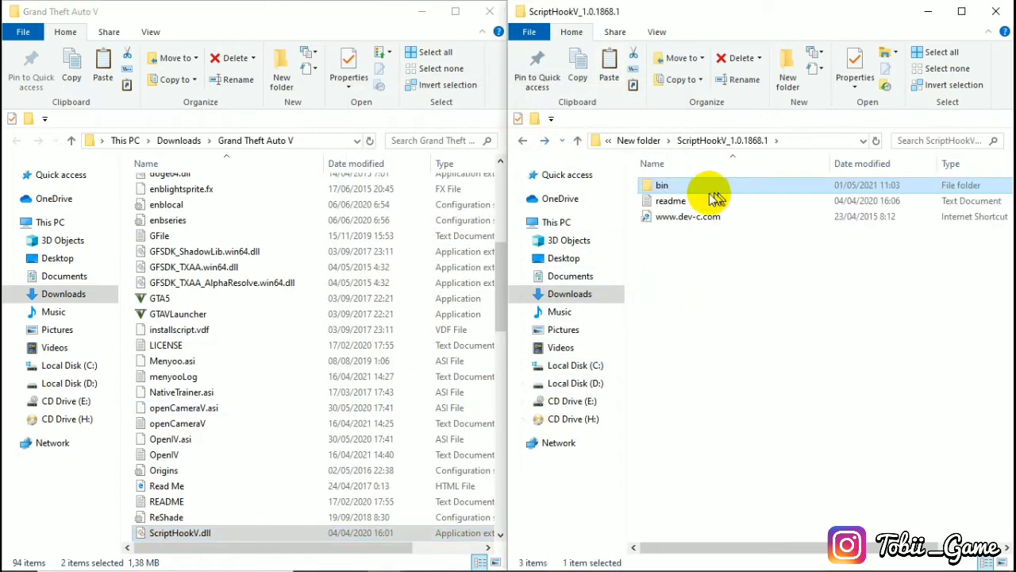
pyautogui.click(522, 140)
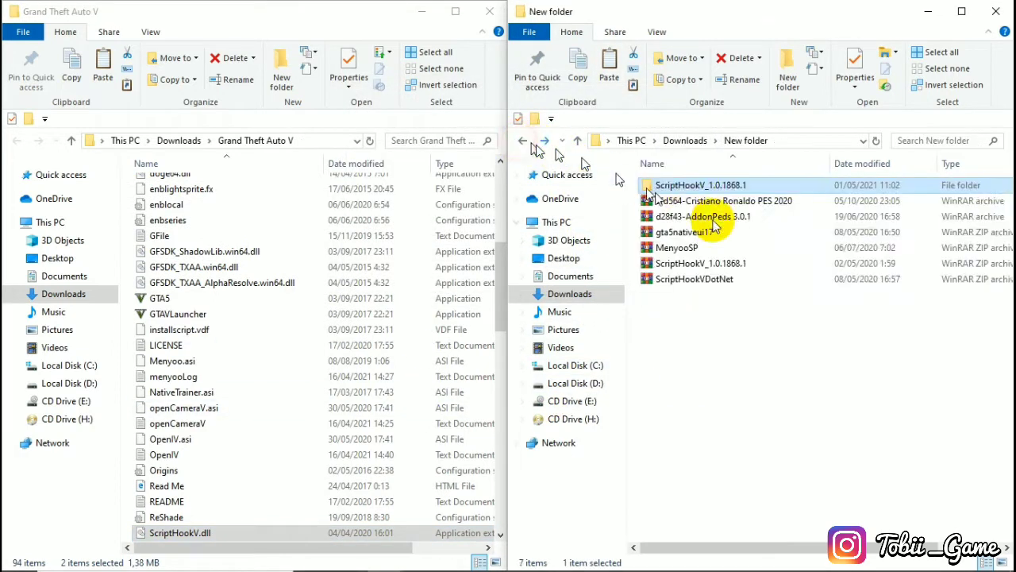
pyautogui.rightClick(718, 188)
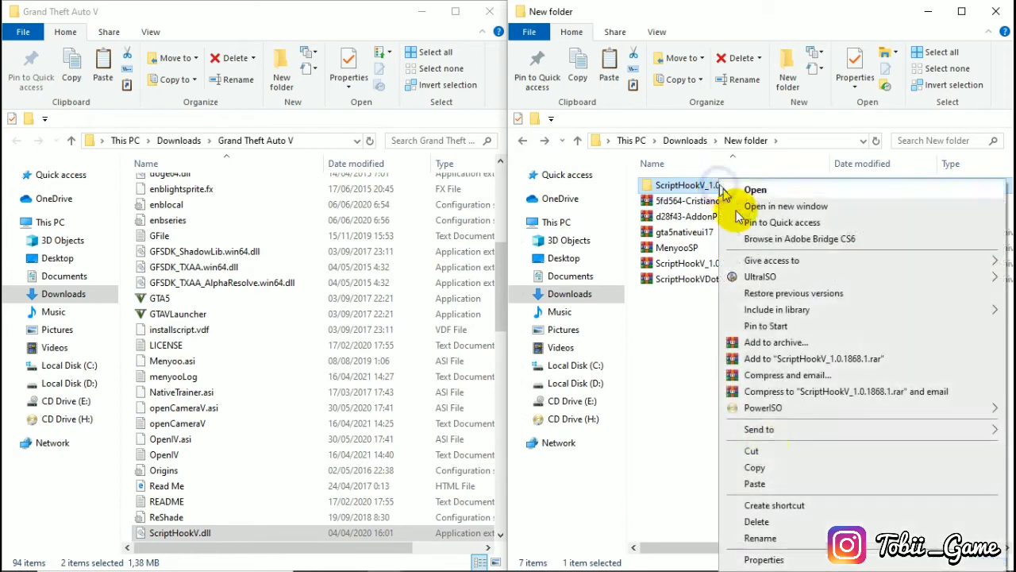
pyautogui.click(757, 520)
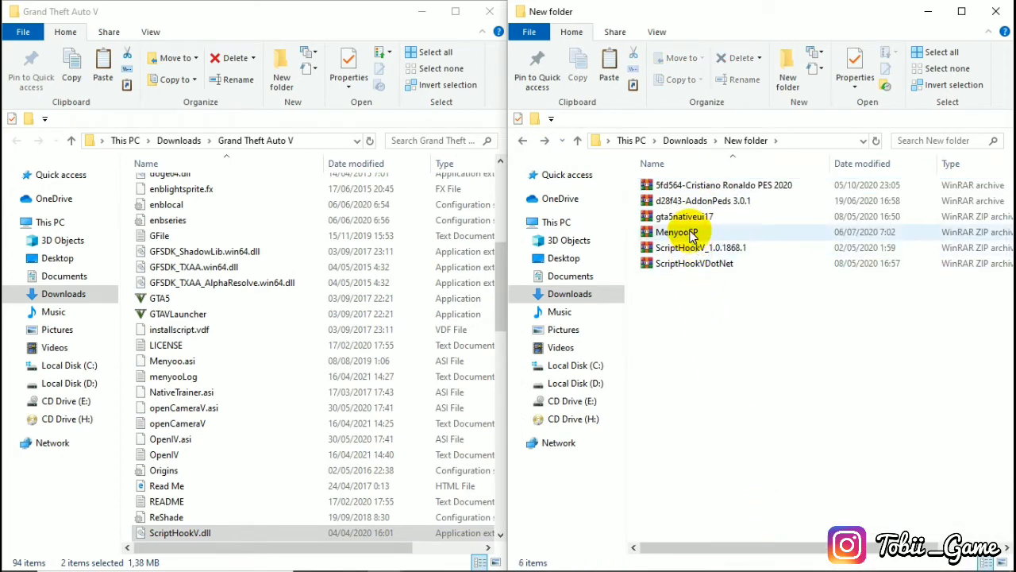
# Extract the MenyooSP archive to its own folder and open the extracted folder
pyautogui.click(691, 233)
pyautogui.rightClick(691, 233)
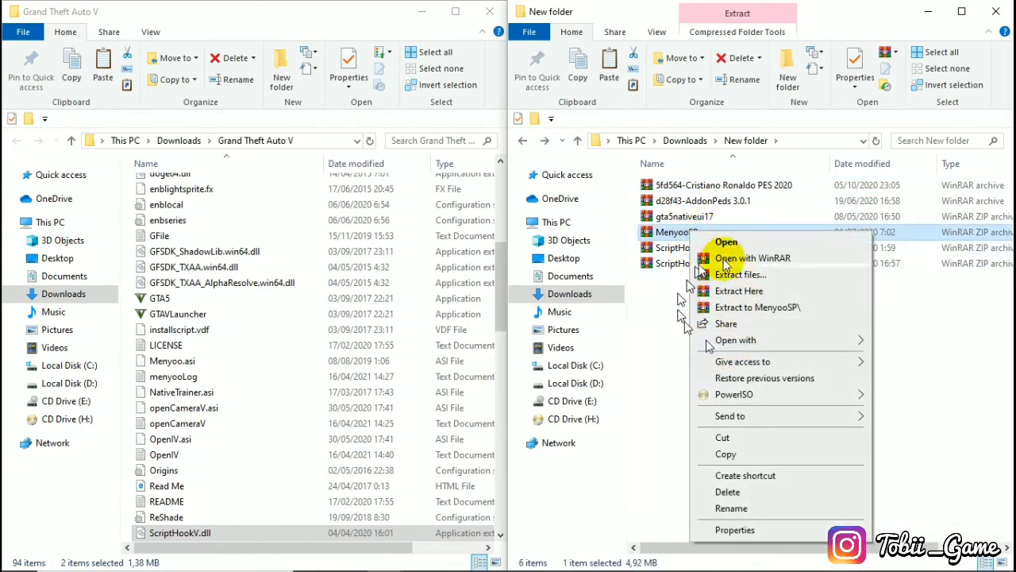
pyautogui.click(729, 292)
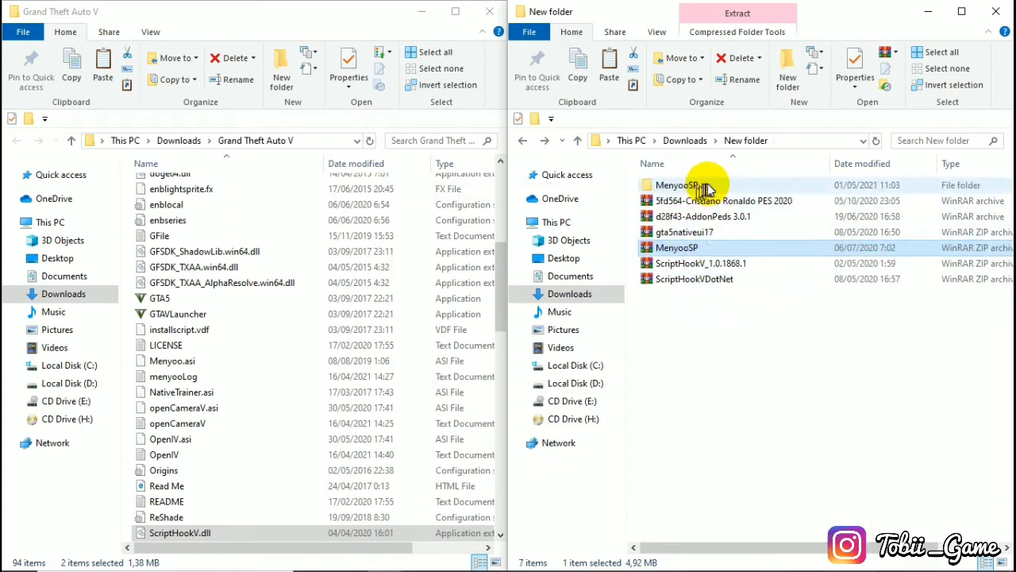
pyautogui.doubleClick(704, 187)
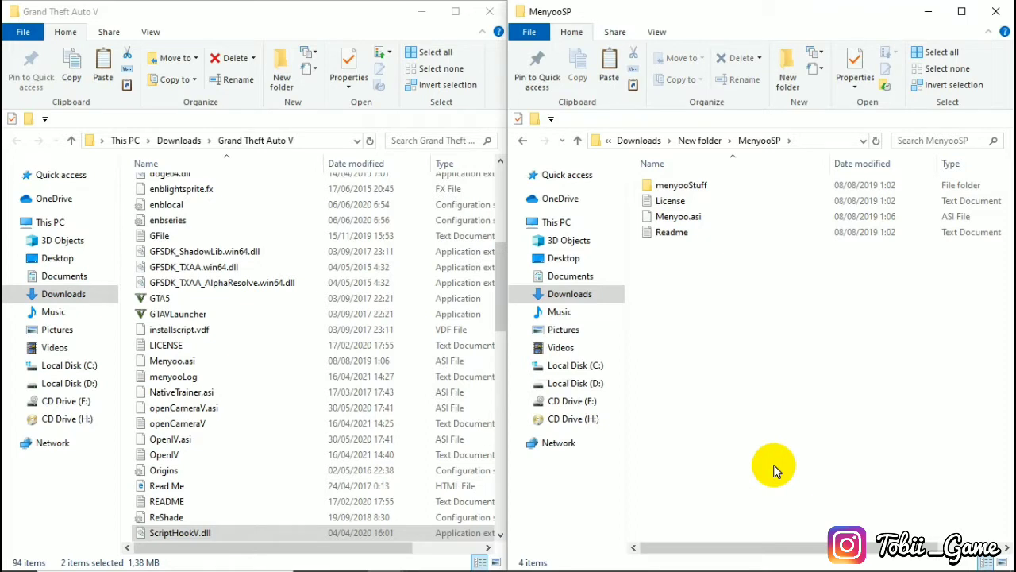
# Try to move the menyooStuff folder and Menyoo.asi from MenyooSP into the Grand Theft Auto V folder
pyautogui.click(722, 192)
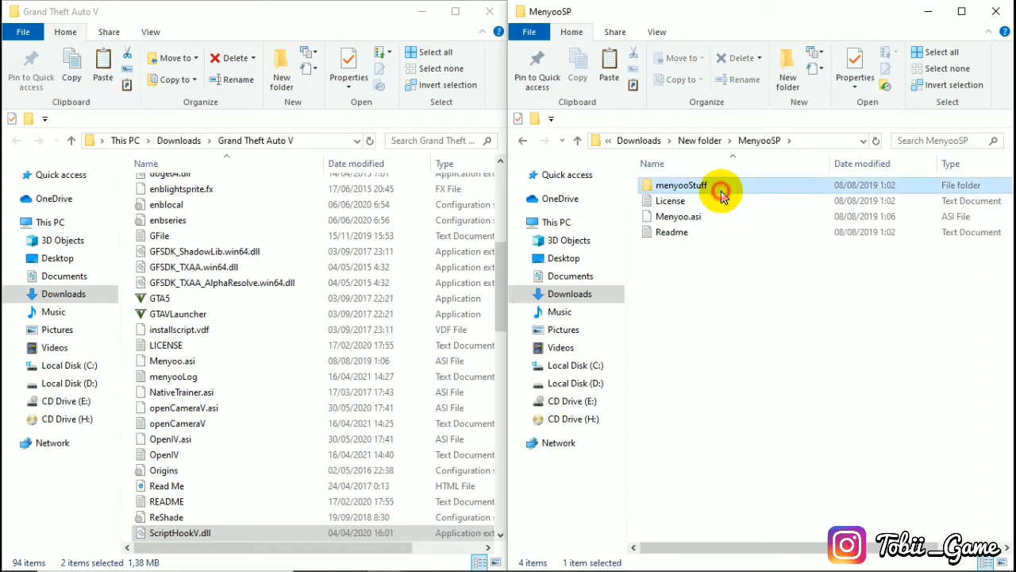
pyautogui.keyDown('ctrl'); pyautogui.click(710, 218); pyautogui.keyUp('ctrl')
pyautogui.moveTo(710, 224); pyautogui.dragTo(194, 359)
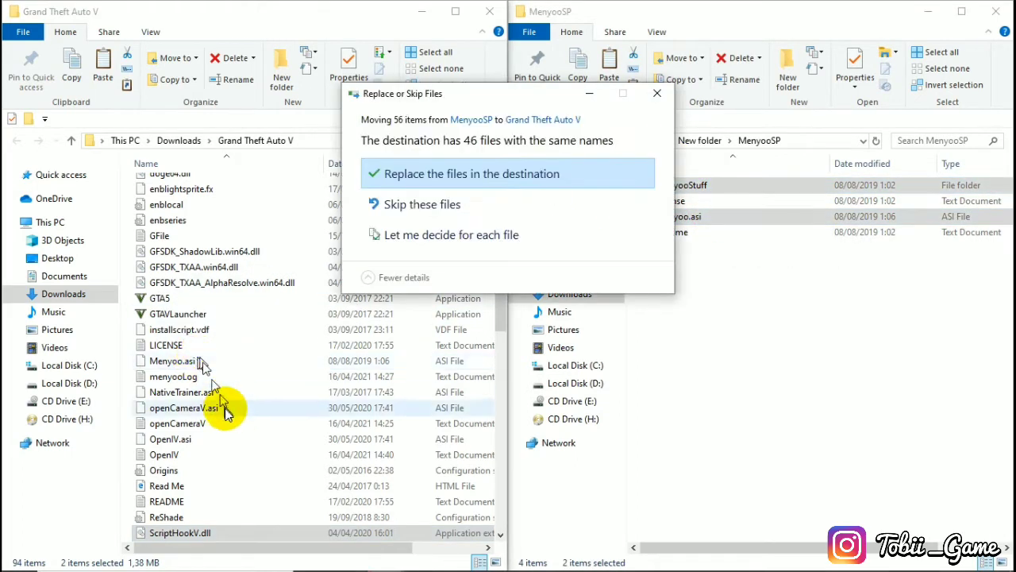
pyautogui.scroll(6, 215, 357)
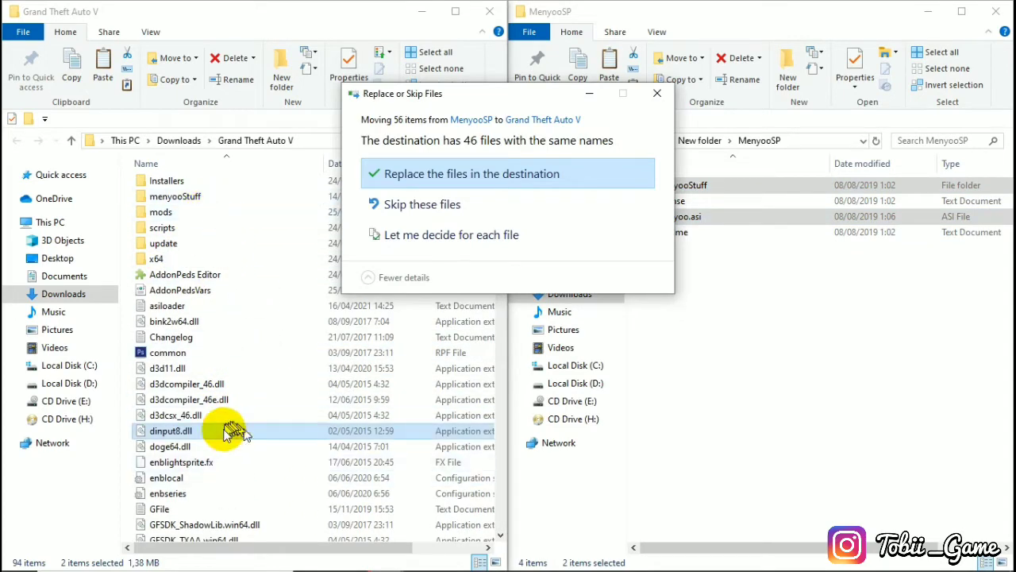
pyautogui.scroll(-3, 205, 407)
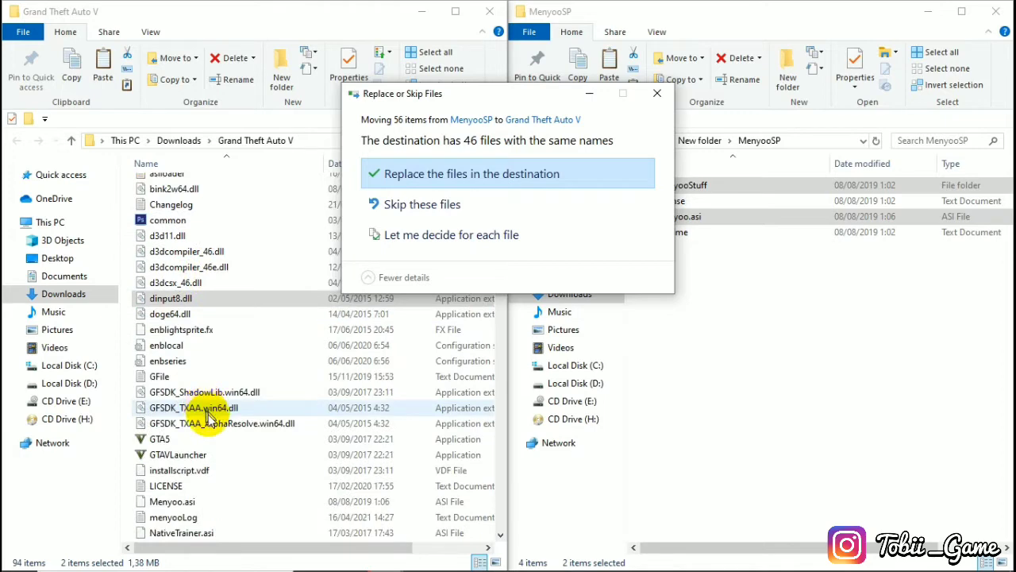
pyautogui.scroll(-4, 208, 412)
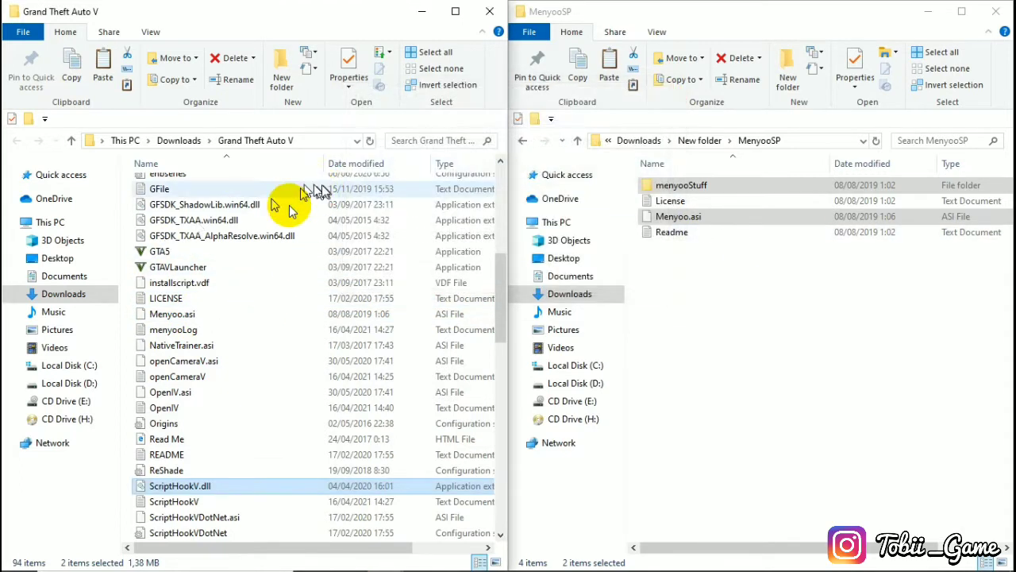
# Go back to New folder and delete the extracted MenyooSP folder
pyautogui.click(523, 141)
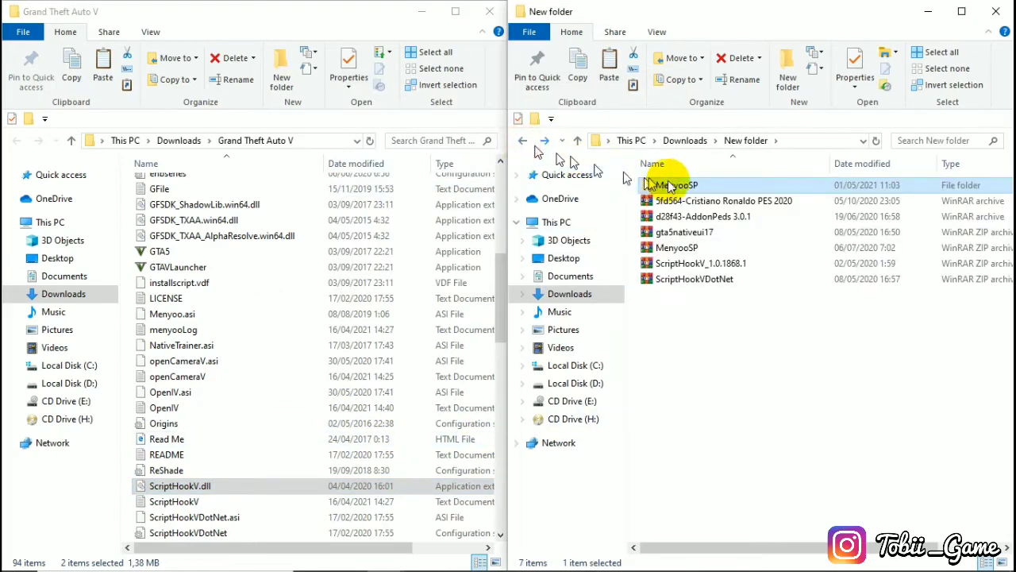
pyautogui.rightClick(687, 184)
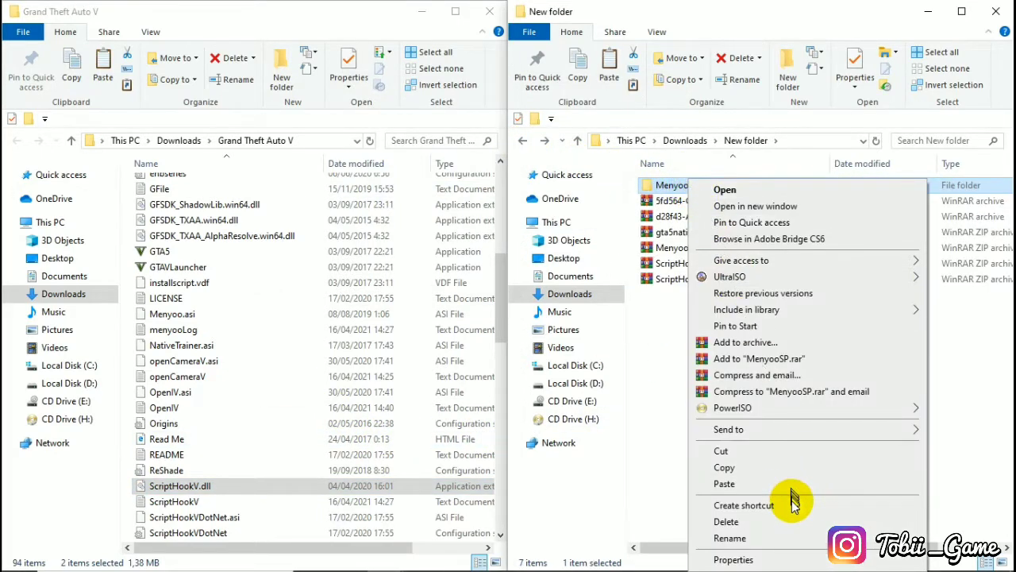
pyautogui.click(726, 521)
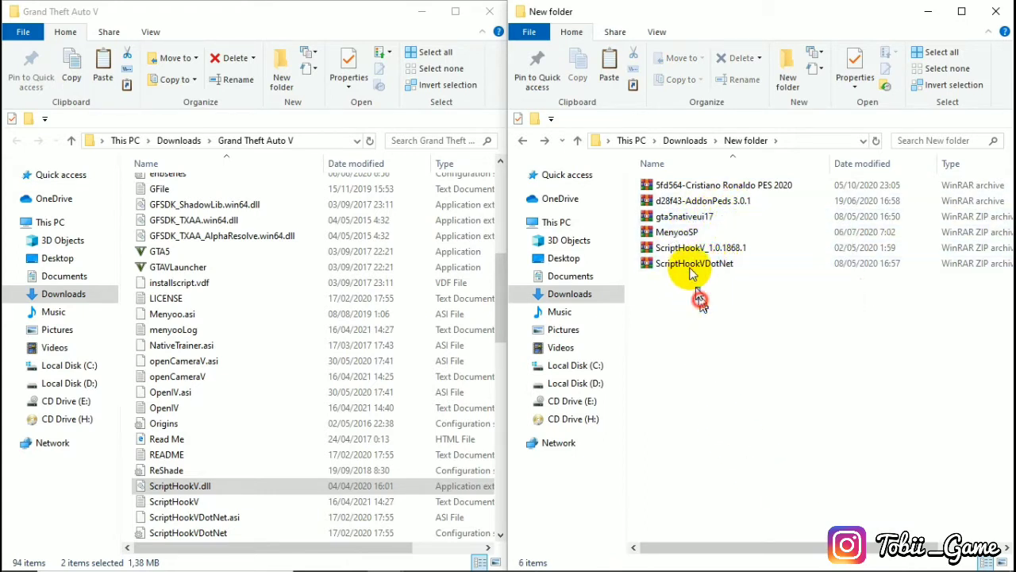
pyautogui.moveTo(699, 299); pyautogui.dragTo(684, 241)
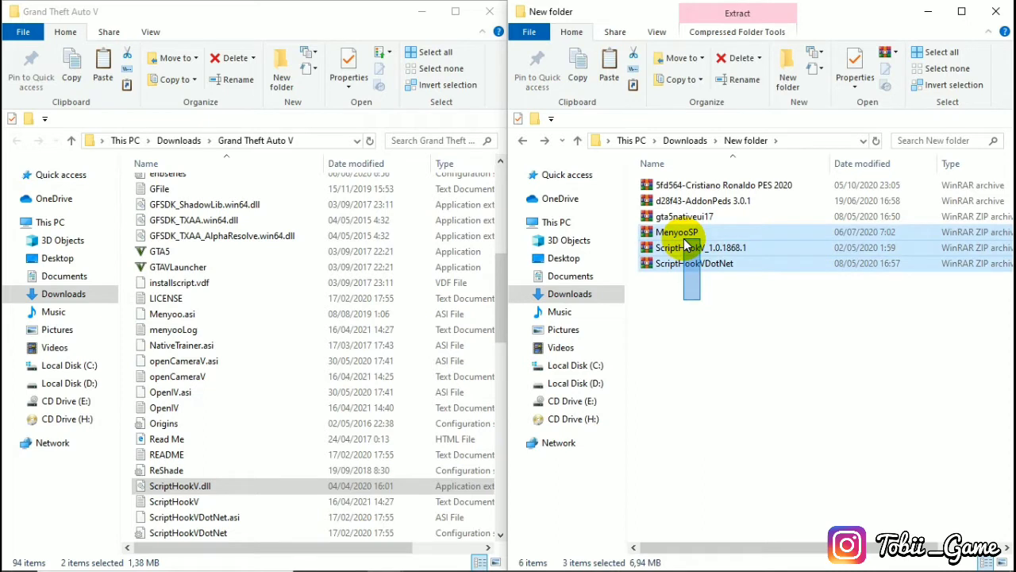
pyautogui.click(704, 295)
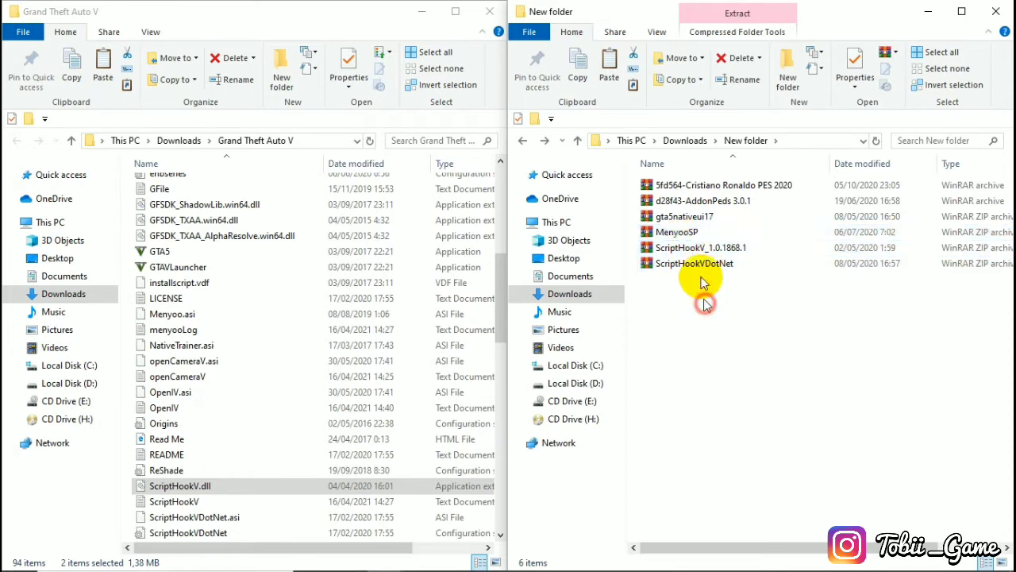
pyautogui.click(709, 205)
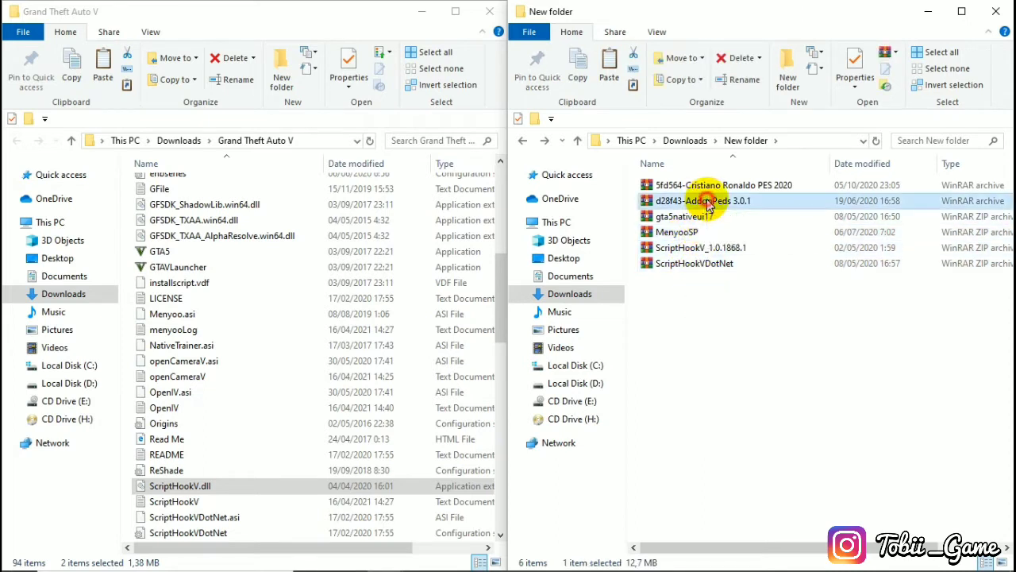
pyautogui.doubleClick(709, 205)
pyautogui.click(848, 59)
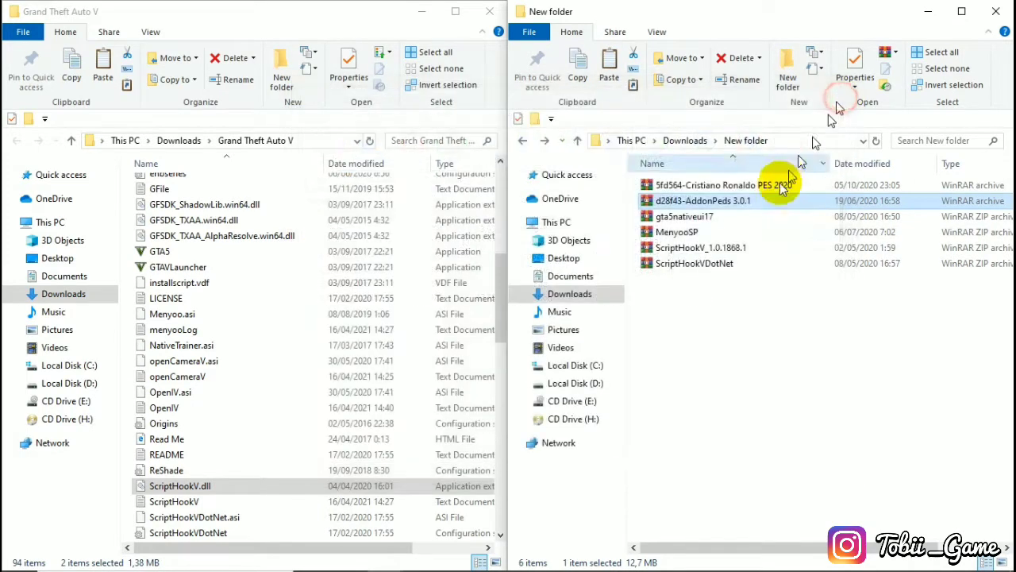
# Extract the d28f43-AddonPeds 3.0.1 archive to its own folder and open the extracted folder
pyautogui.rightClick(719, 203)
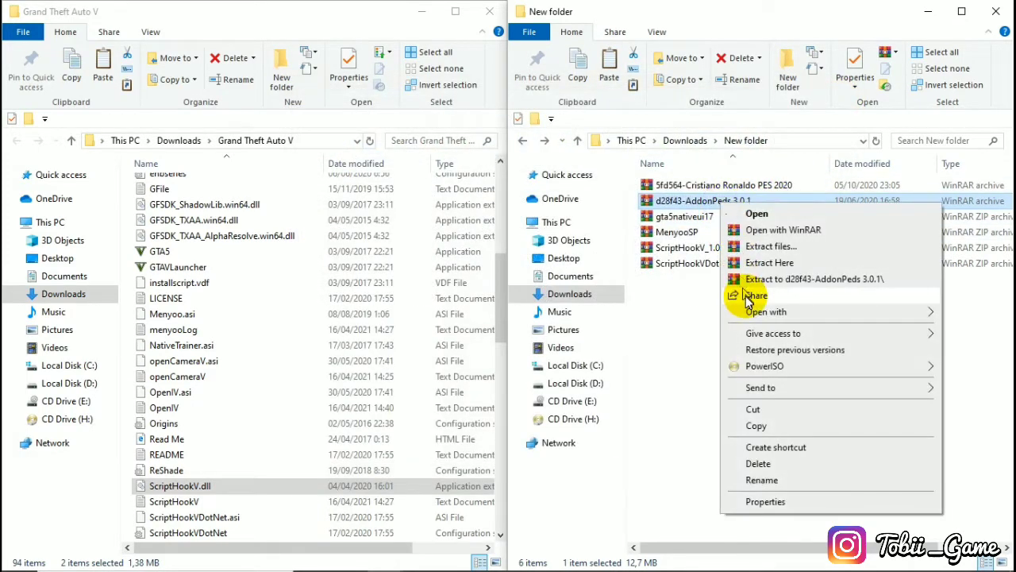
pyautogui.click(752, 280)
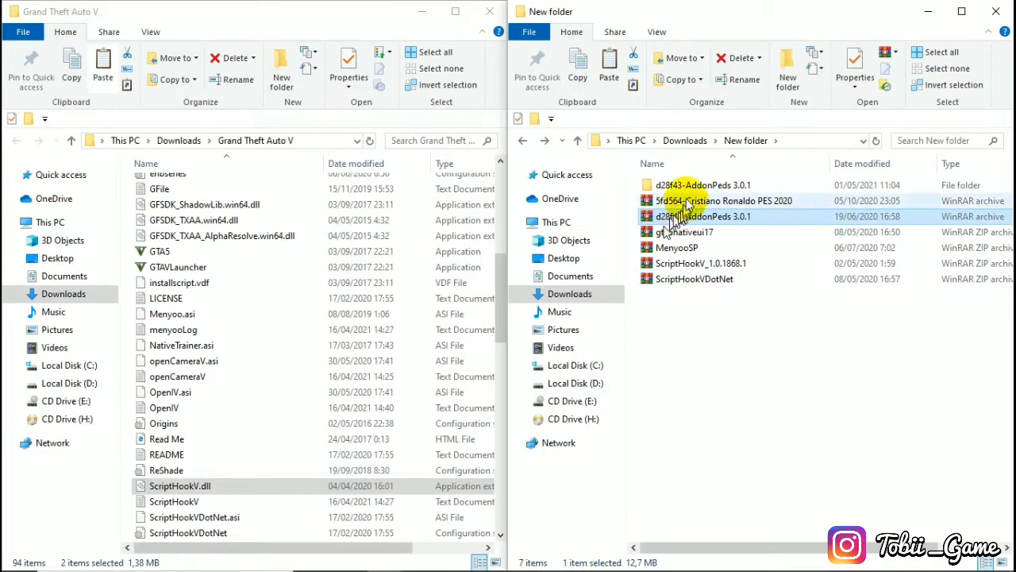
pyautogui.click(696, 187)
pyautogui.doubleClick(696, 187)
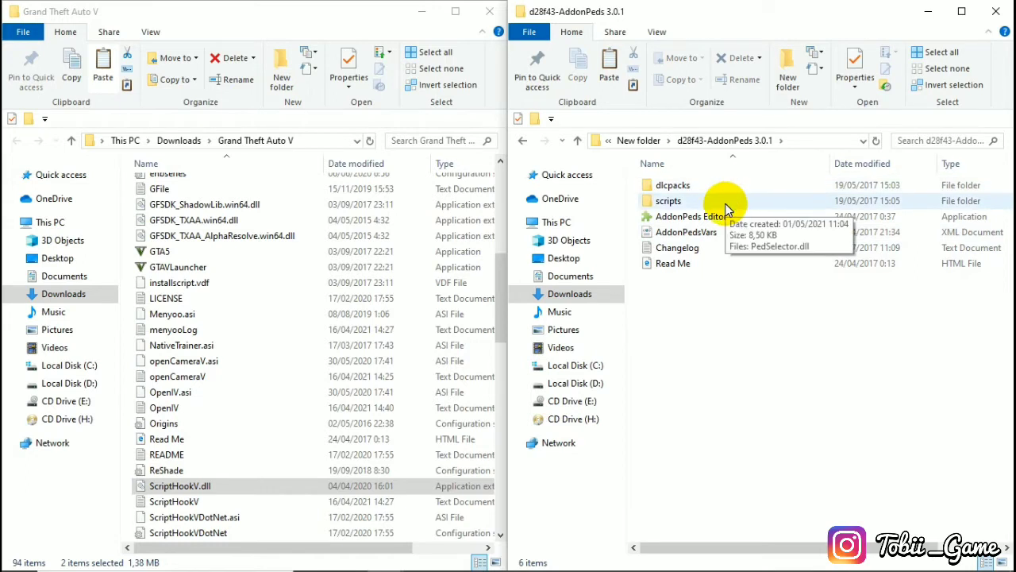
# Try to move the scripts folder, AddonPeds Editor and AddonPedsVars from the extracted AddonPeds folder into the Grand Theft Auto V folder
pyautogui.click(726, 208)
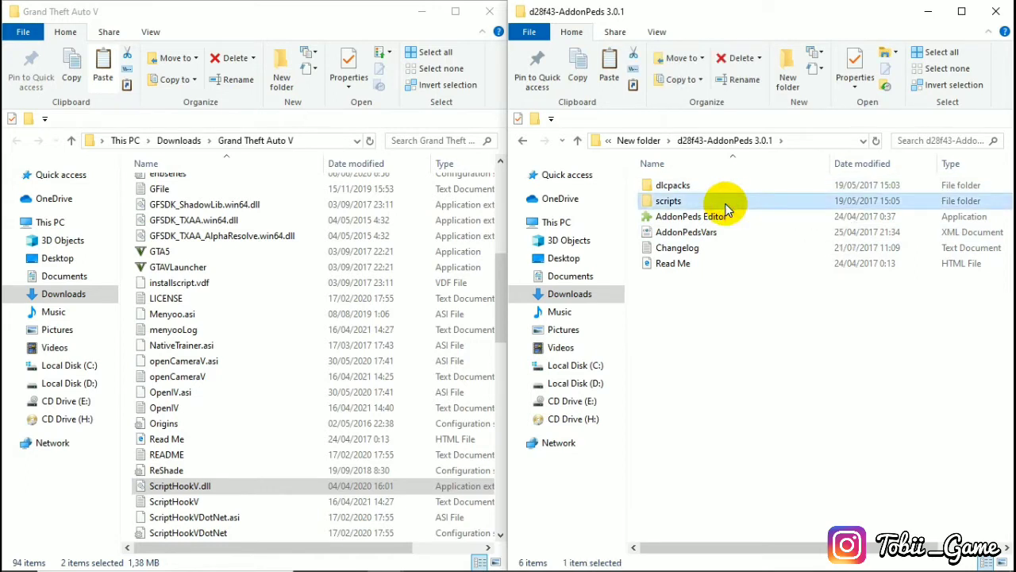
pyautogui.keyDown('ctrl'); pyautogui.click(733, 225); pyautogui.keyUp('ctrl')
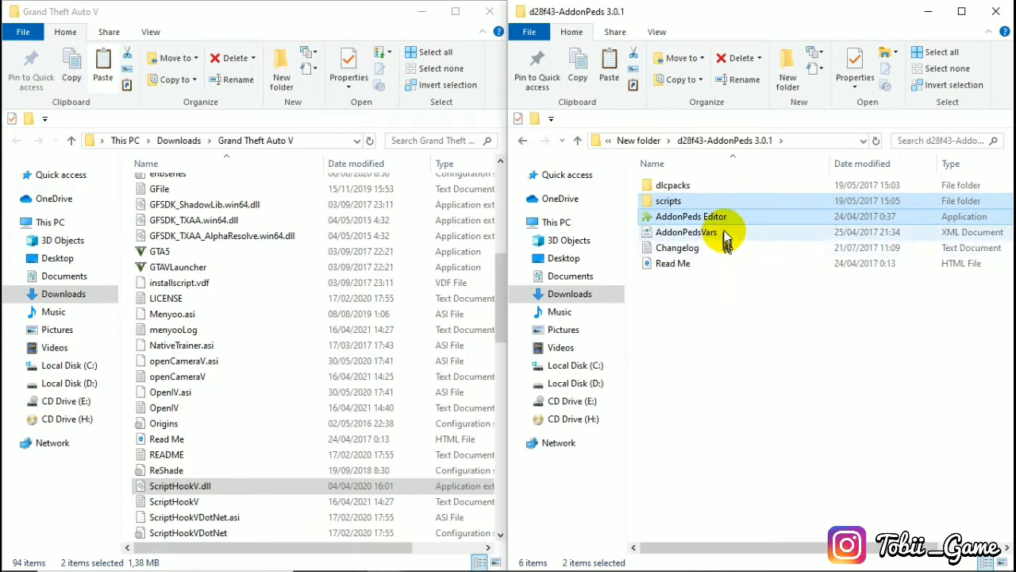
pyautogui.keyDown('ctrl'); pyautogui.click(724, 235); pyautogui.keyUp('ctrl')
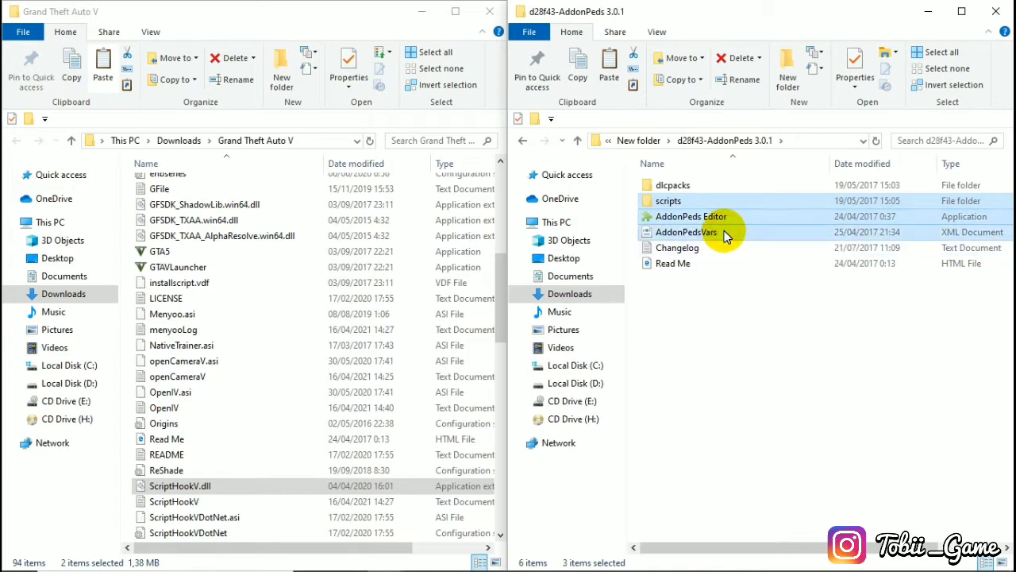
pyautogui.moveTo(724, 230); pyautogui.dragTo(305, 314)
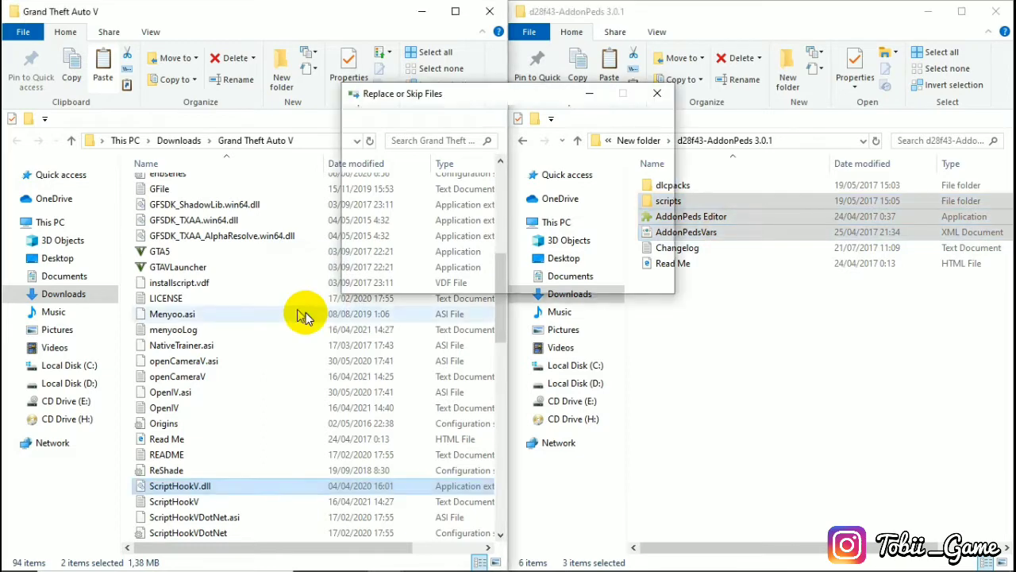
pyautogui.scroll(5, 267, 369)
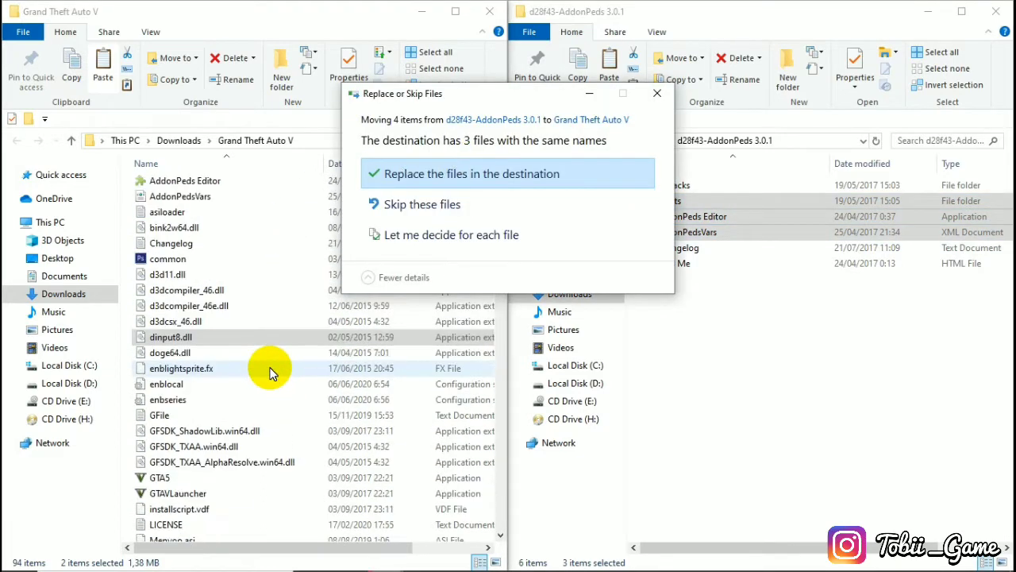
pyautogui.scroll(3, 254, 445)
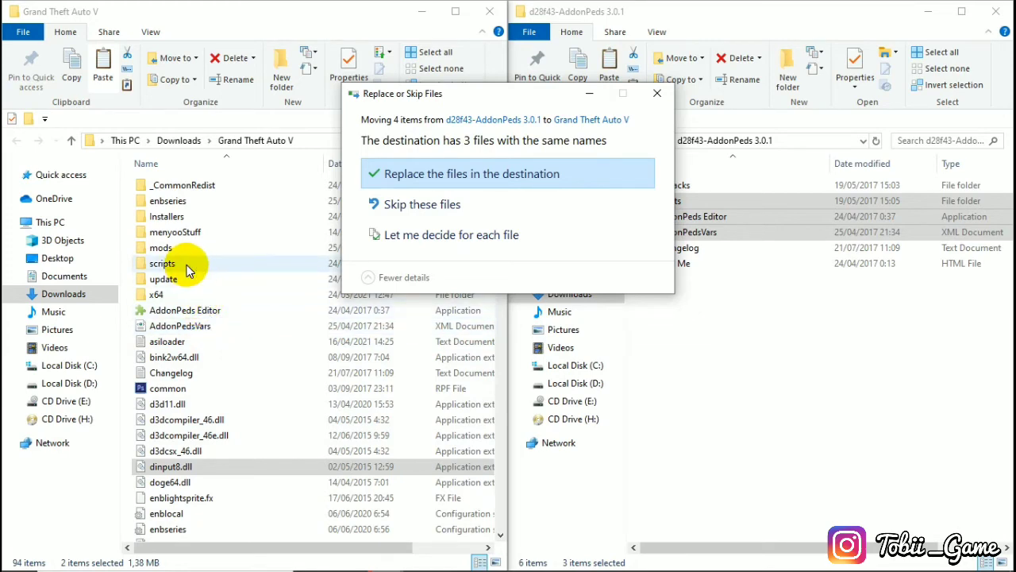
pyautogui.click(656, 94)
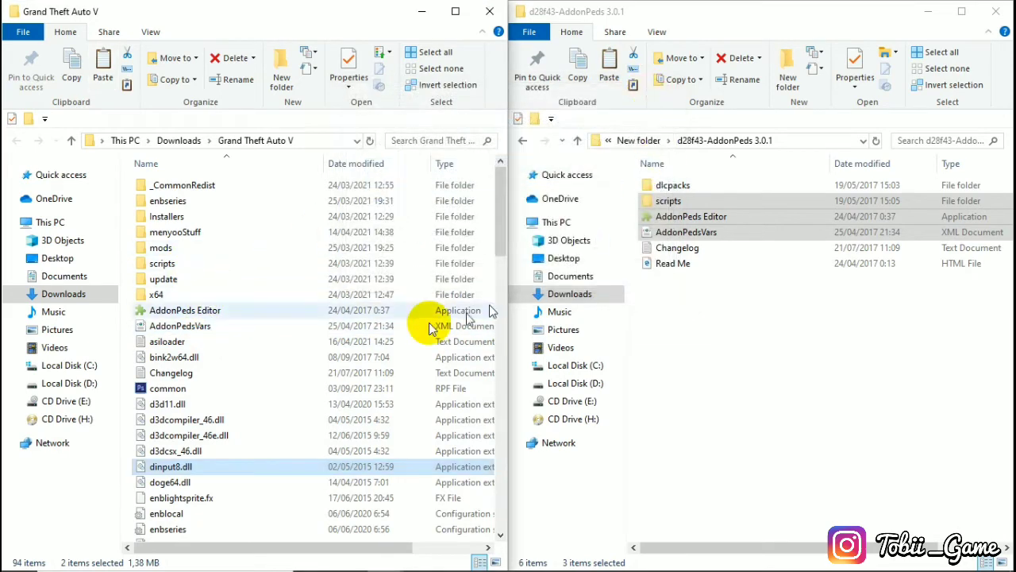
# Open the scripts folder inside the Grand Theft Auto V folder
pyautogui.moveTo(726, 232); pyautogui.dragTo(611, 208)
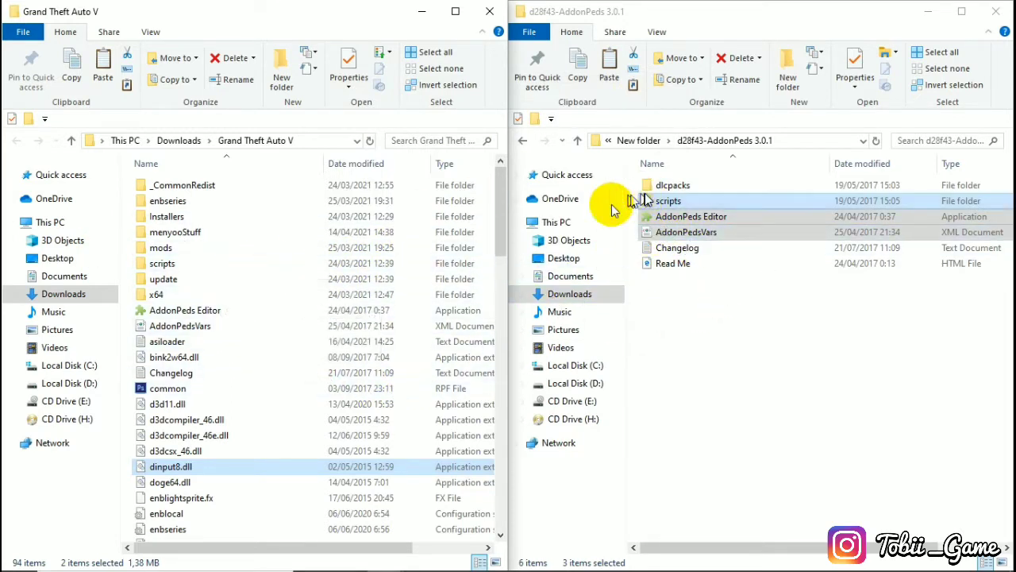
pyautogui.click(214, 266)
pyautogui.doubleClick(213, 268)
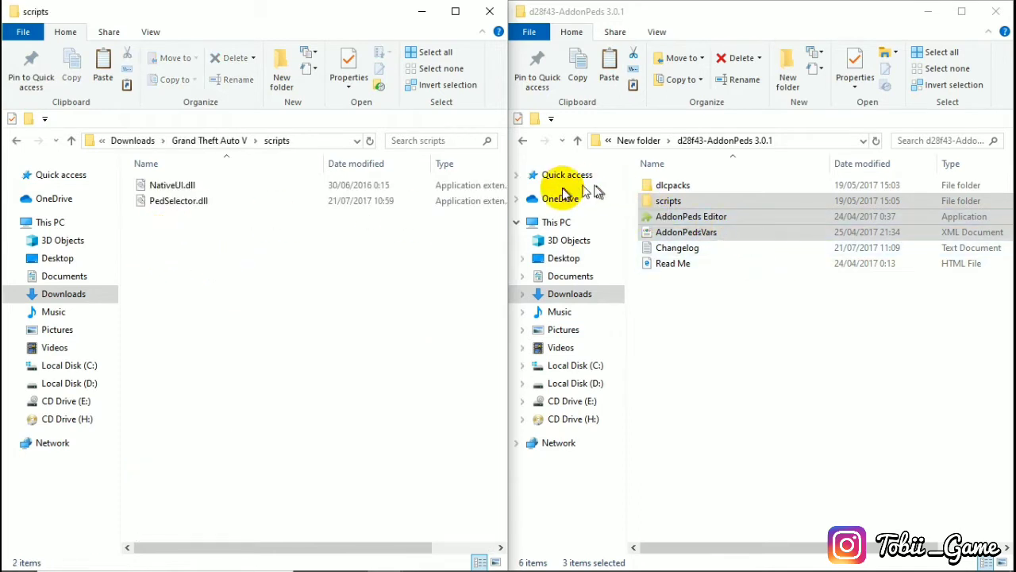
# Return to New folder, extract the gta5nativeui17 archive to its own folder and open the extracted folder
pyautogui.click(524, 141)
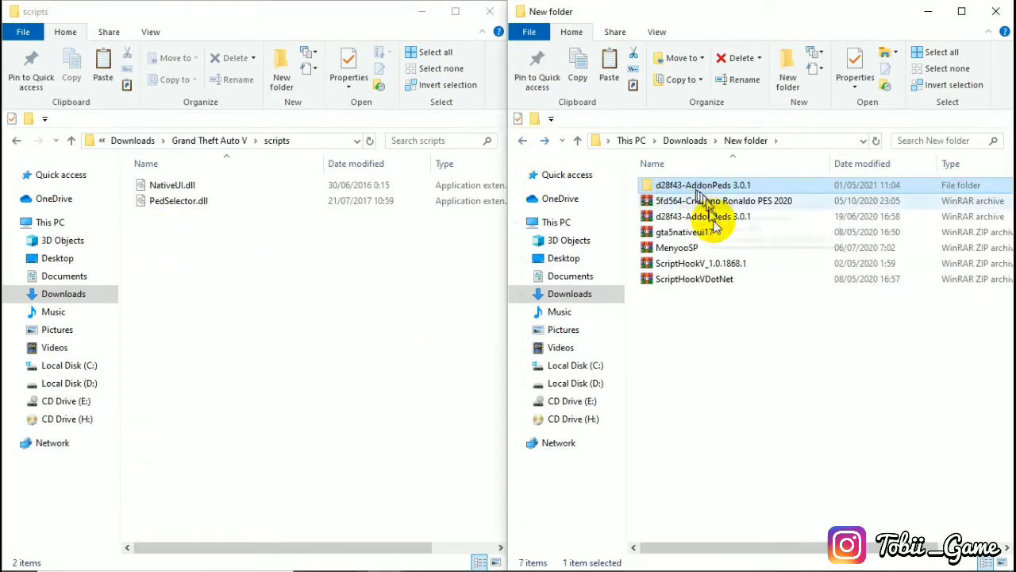
pyautogui.click(713, 232)
pyautogui.rightClick(715, 231)
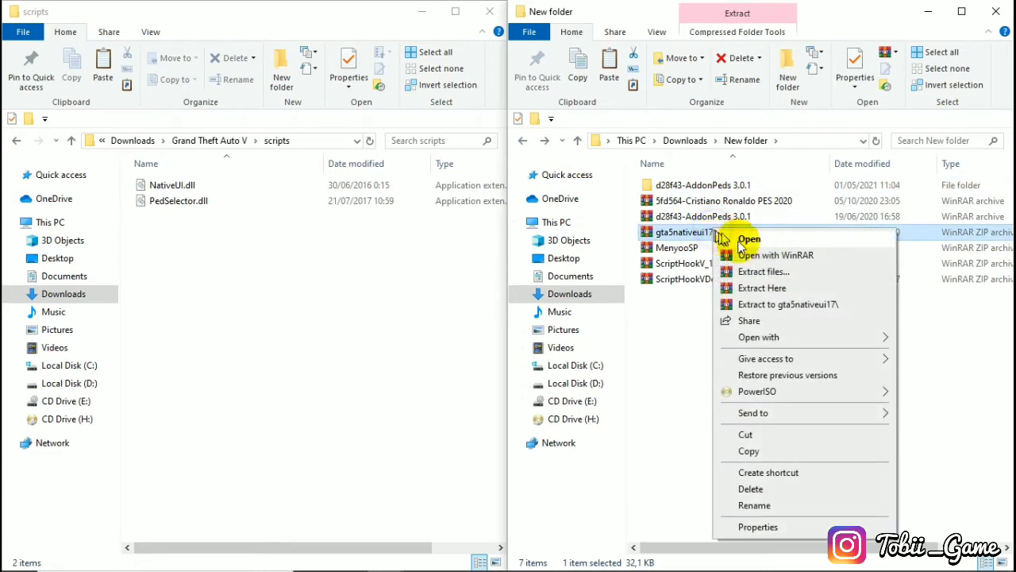
pyautogui.click(781, 294)
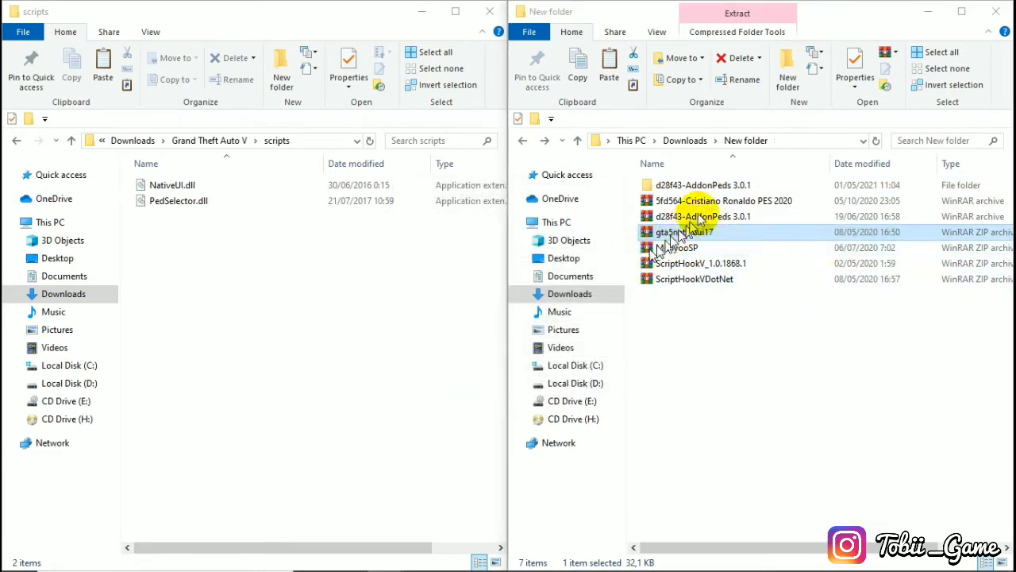
pyautogui.doubleClick(724, 199)
# Move NativeUI.dll from the gta5nativeui17 folder into scripts, replacing the existing file, and return to the Grand Theft Auto V folder
pyautogui.moveTo(718, 191); pyautogui.dragTo(300, 293)
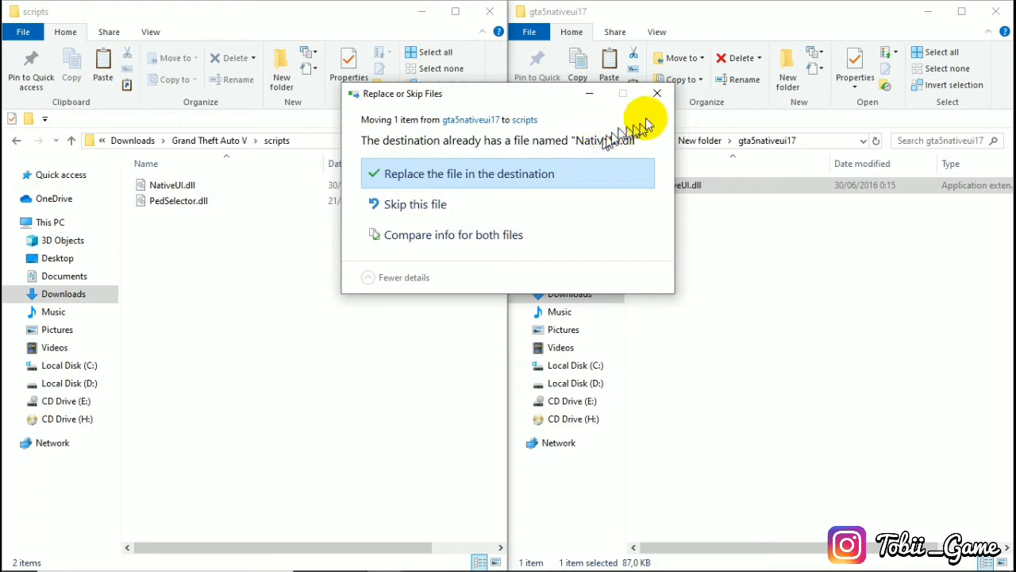
pyautogui.click(566, 173)
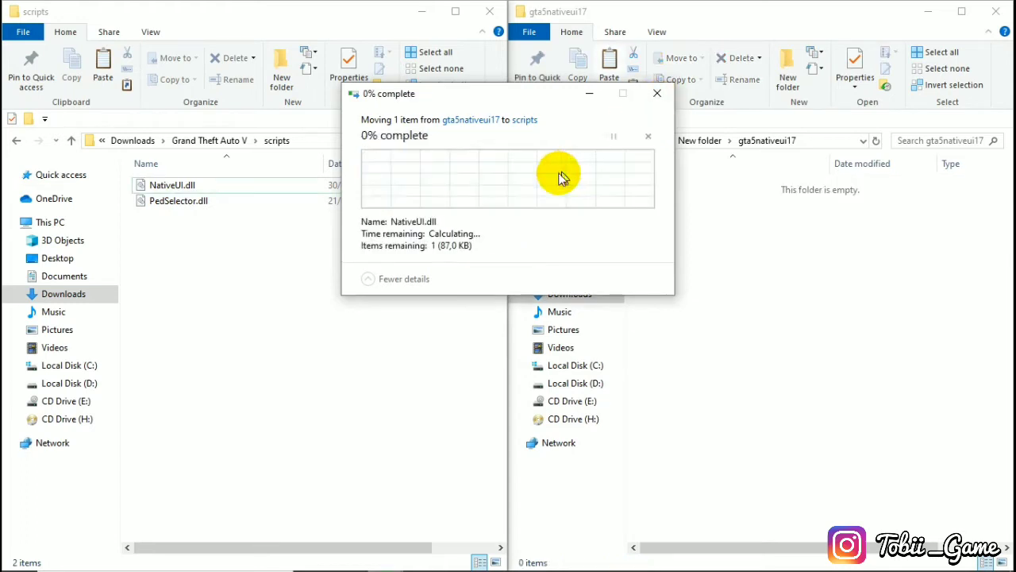
pyautogui.click(18, 142)
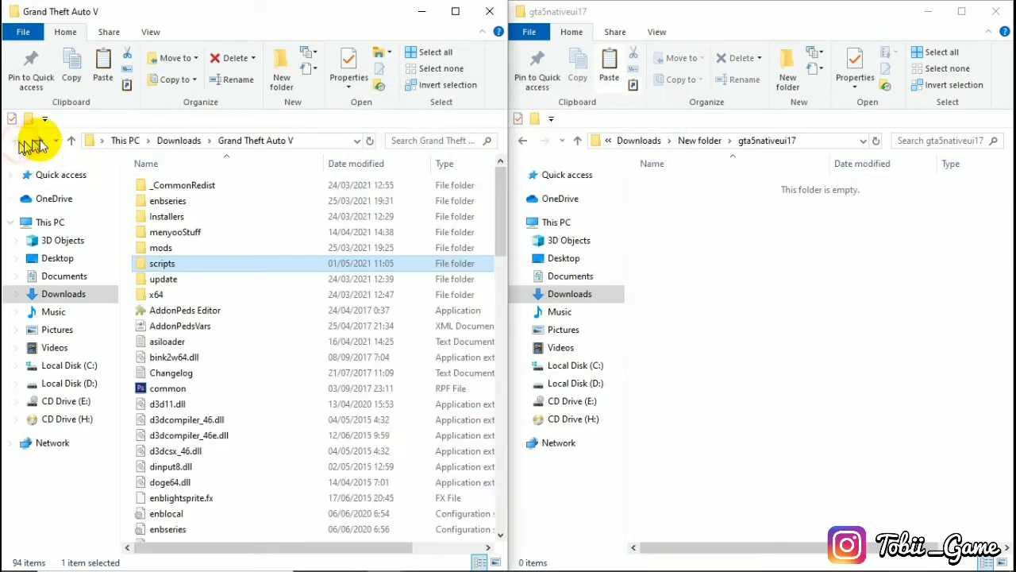
# Return to New folder and delete the extracted gta5nativeui17 folder
pyautogui.click(522, 143)
pyautogui.rightClick(695, 204)
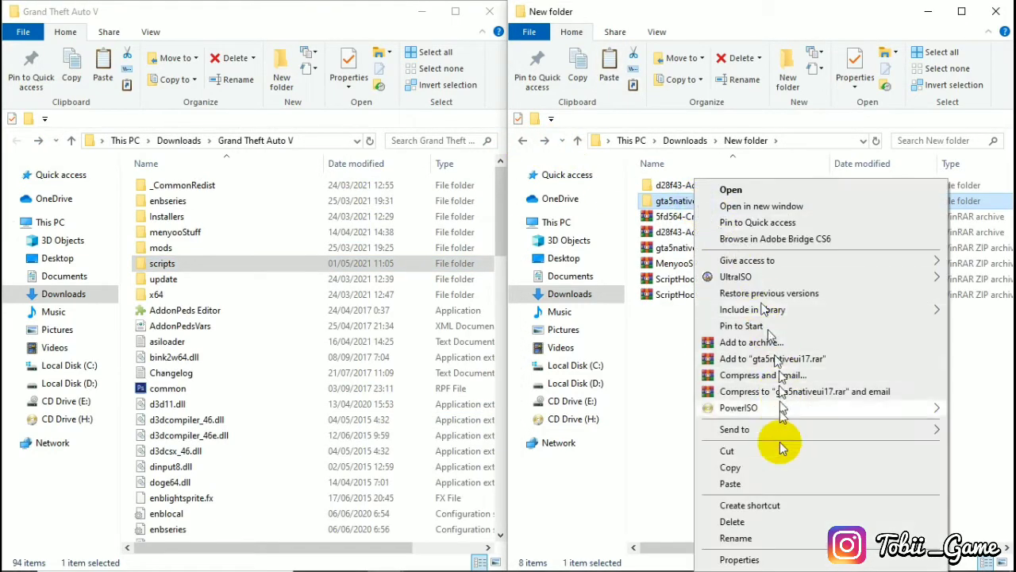
pyautogui.click(781, 526)
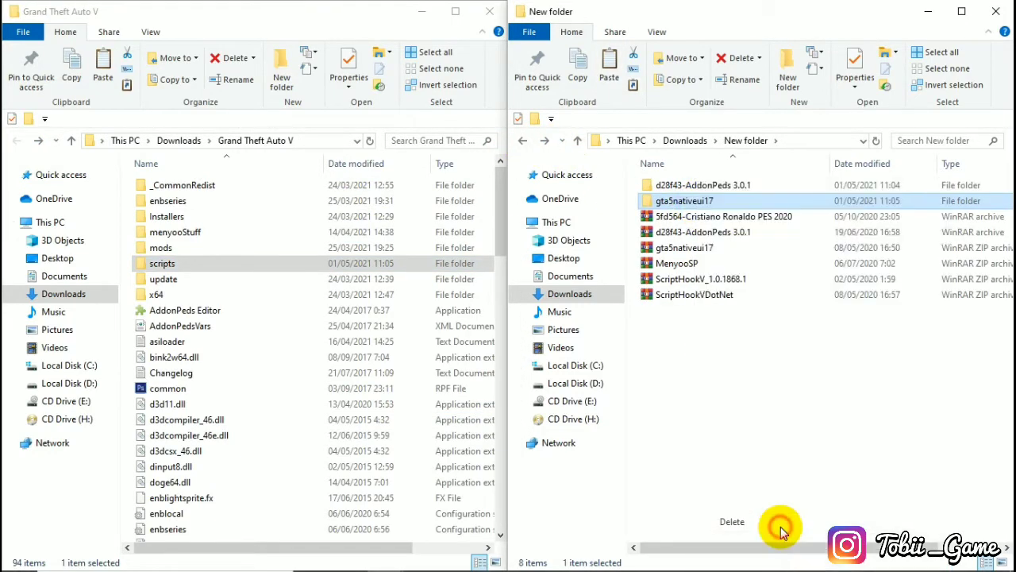
# Open the extracted d28f43-AddonPeds 3.0.1 folder and select the scripts folder, AddonPeds Editor and AddonPedsVars
pyautogui.click(705, 185)
pyautogui.doubleClick(784, 190)
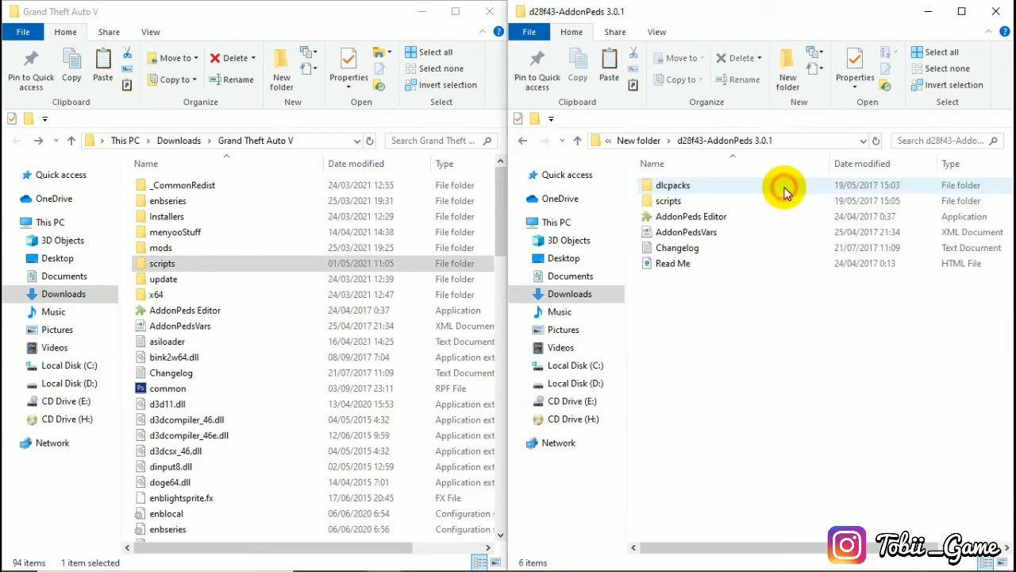
pyautogui.click(707, 202)
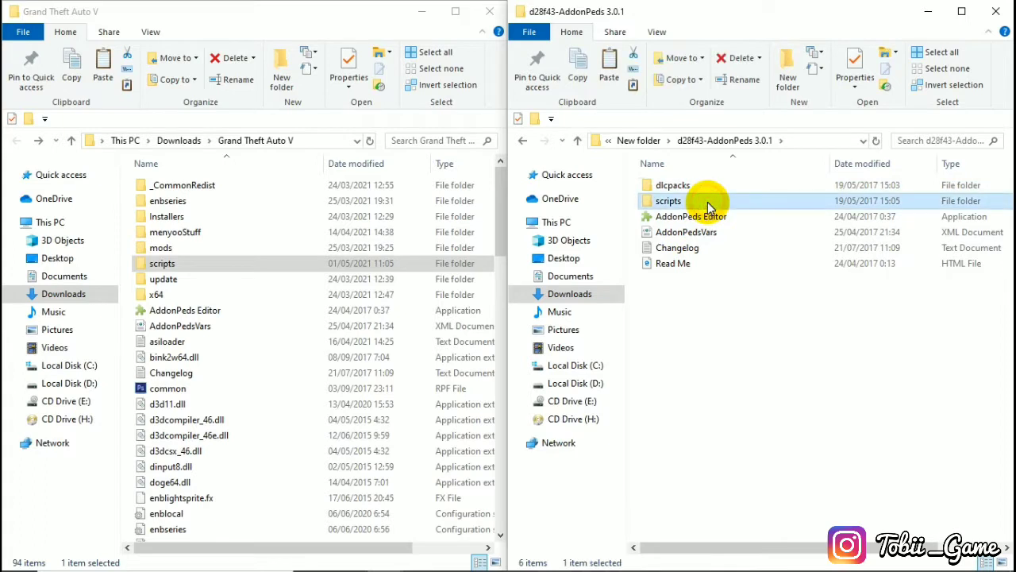
pyautogui.keyDown('shift'); pyautogui.click(705, 232); pyautogui.keyUp('shift')
pyautogui.moveTo(707, 238); pyautogui.dragTo(202, 270)
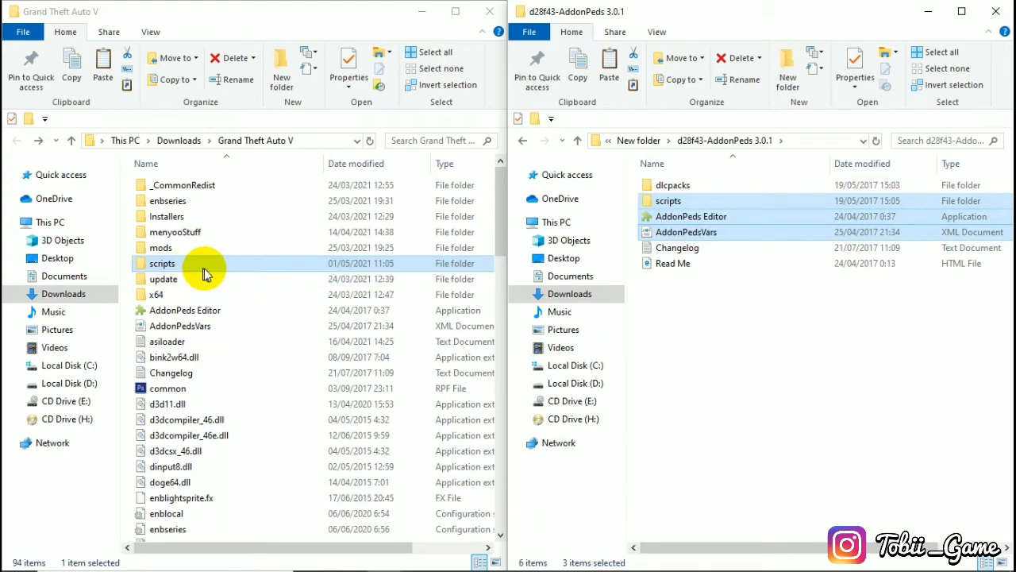
# Open the mods > update > x64 folder inside the Grand Theft Auto V folder
pyautogui.doubleClick(195, 249)
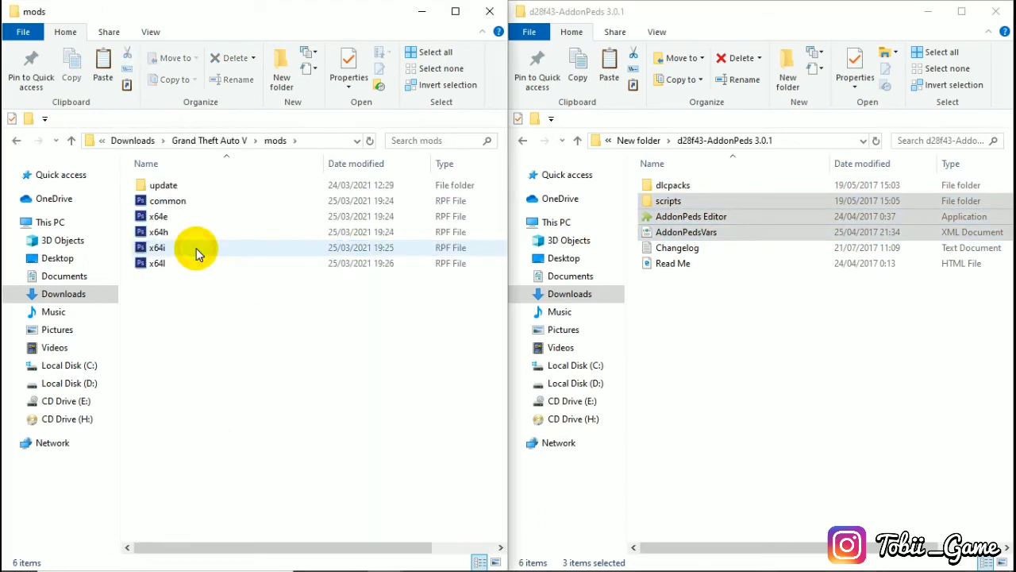
pyautogui.click(204, 191)
pyautogui.doubleClick(204, 190)
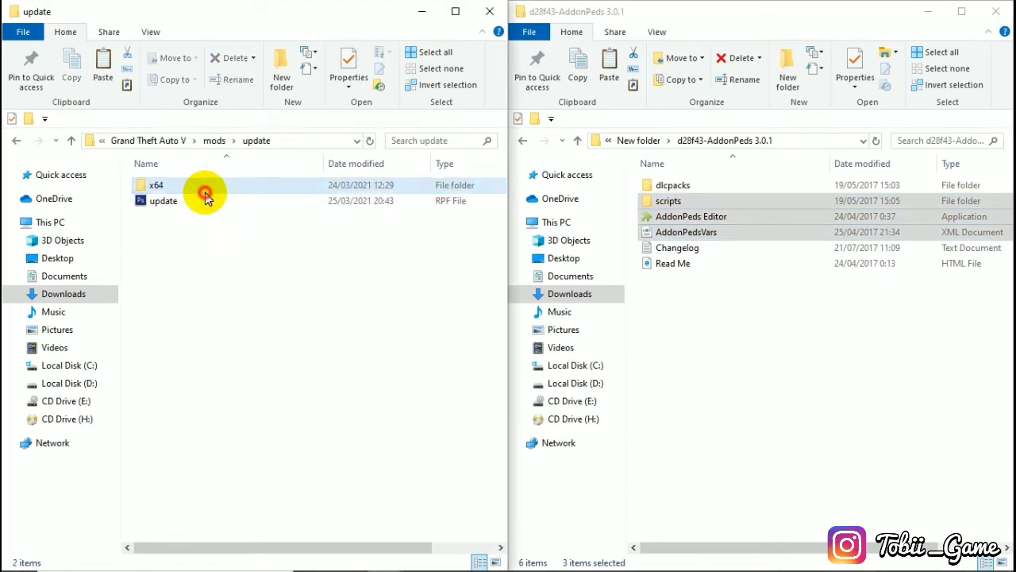
pyautogui.click(204, 194)
pyautogui.doubleClick(205, 194)
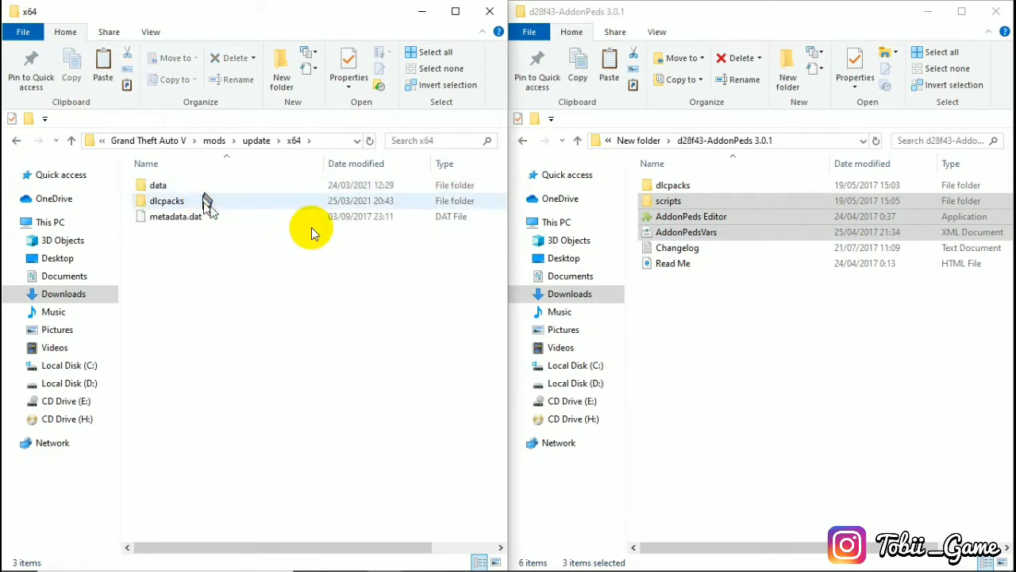
# Try to move the dlcpacks folder from the extracted AddonPeds folder into mods > update > x64
pyautogui.click(689, 187)
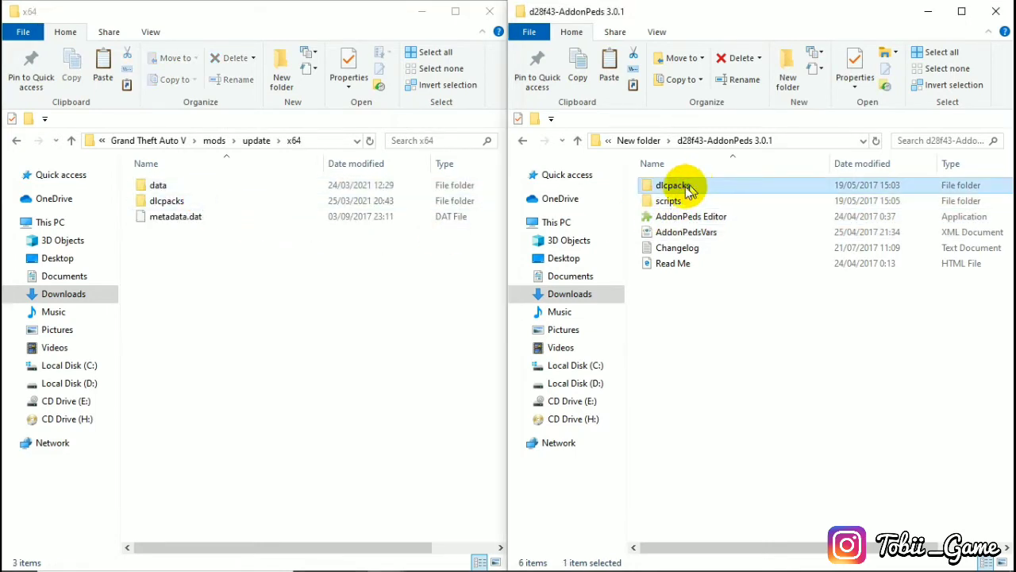
pyautogui.click(680, 187)
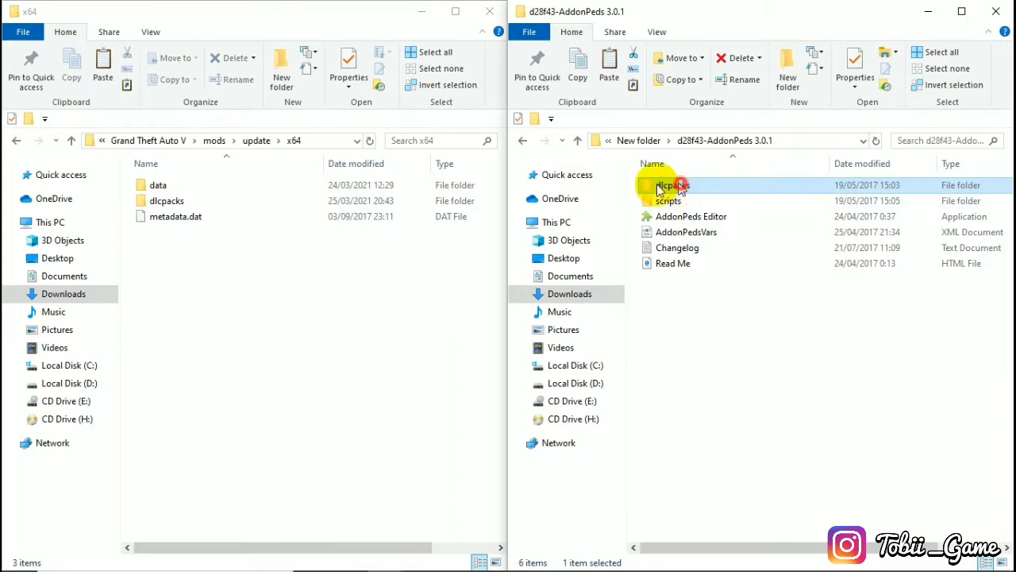
pyautogui.moveTo(680, 187); pyautogui.dragTo(284, 319)
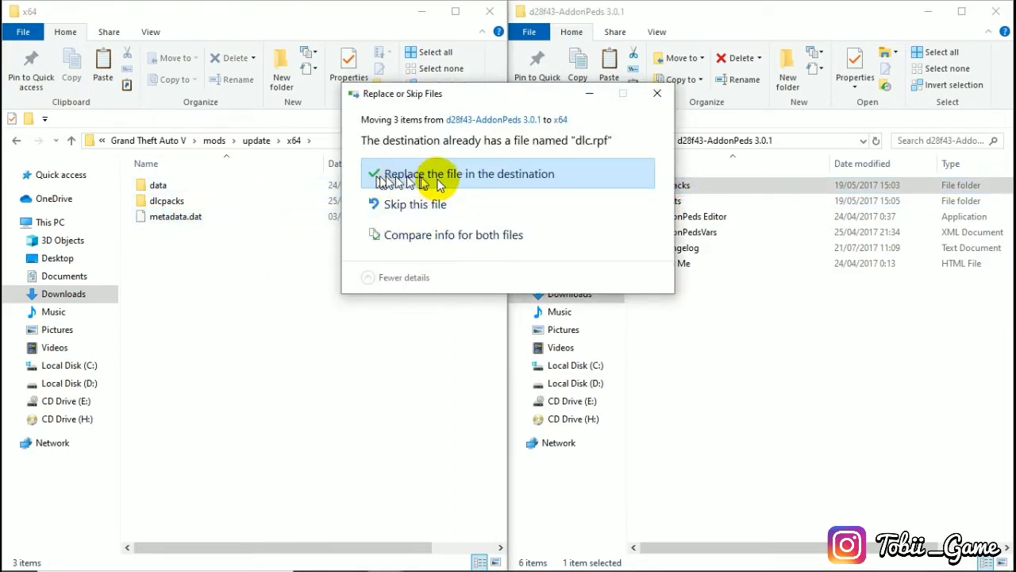
pyautogui.click(656, 95)
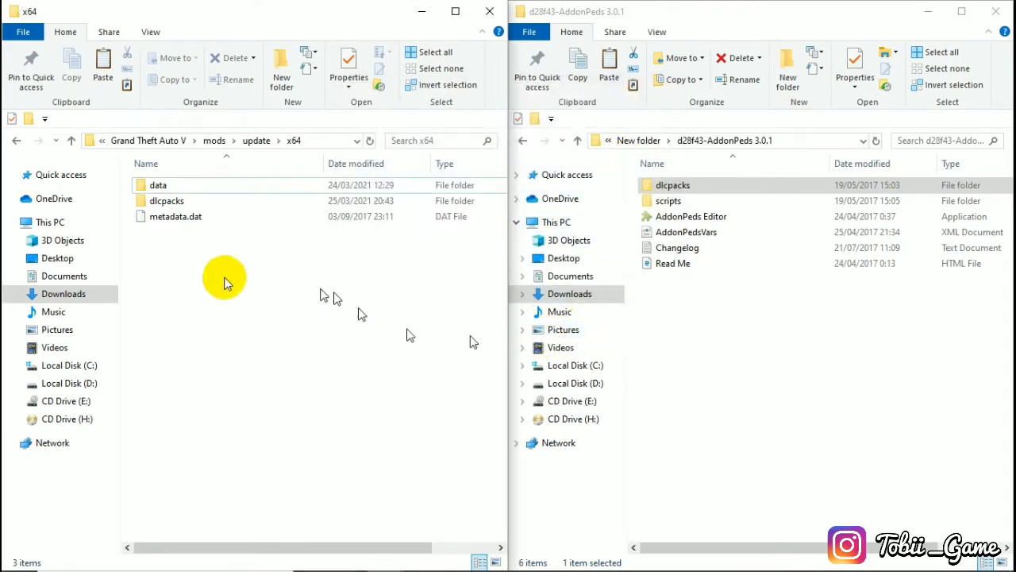
# Return to New folder and delete the extracted d28f43-AddonPeds 3.0.1 folder
pyautogui.click(521, 142)
pyautogui.rightClick(683, 185)
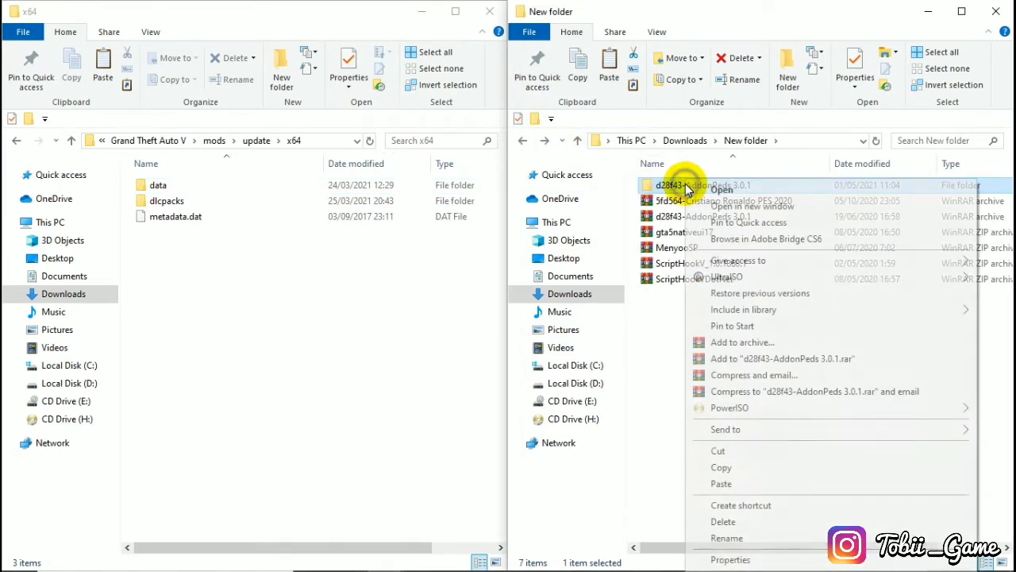
pyautogui.click(747, 524)
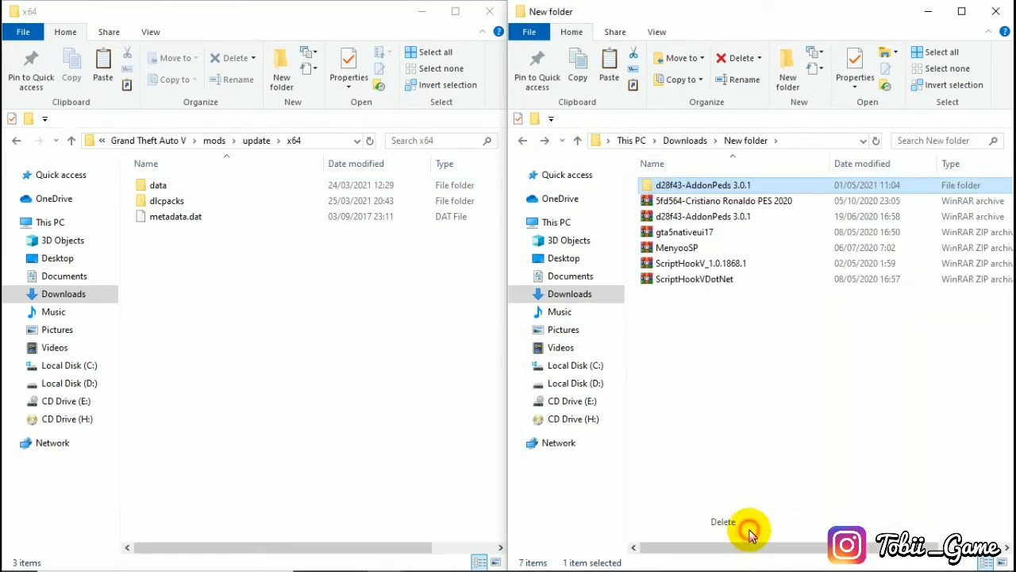
# Extract the 5fd564-Cristiano Ronaldo PES 2020 archive to its own folder, then open it and select all four CR7 files
pyautogui.rightClick(766, 191)
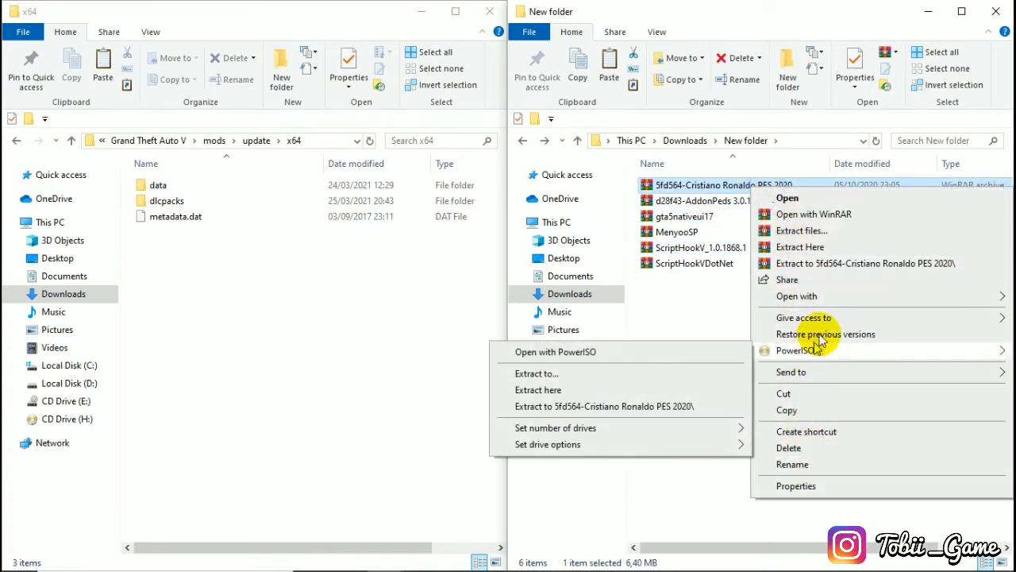
pyautogui.click(833, 264)
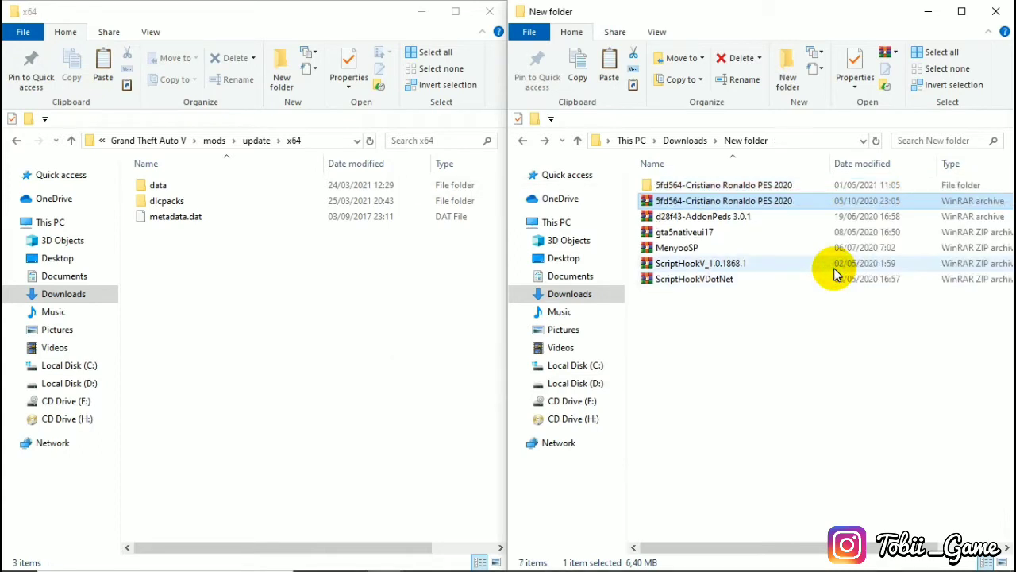
pyautogui.doubleClick(742, 184)
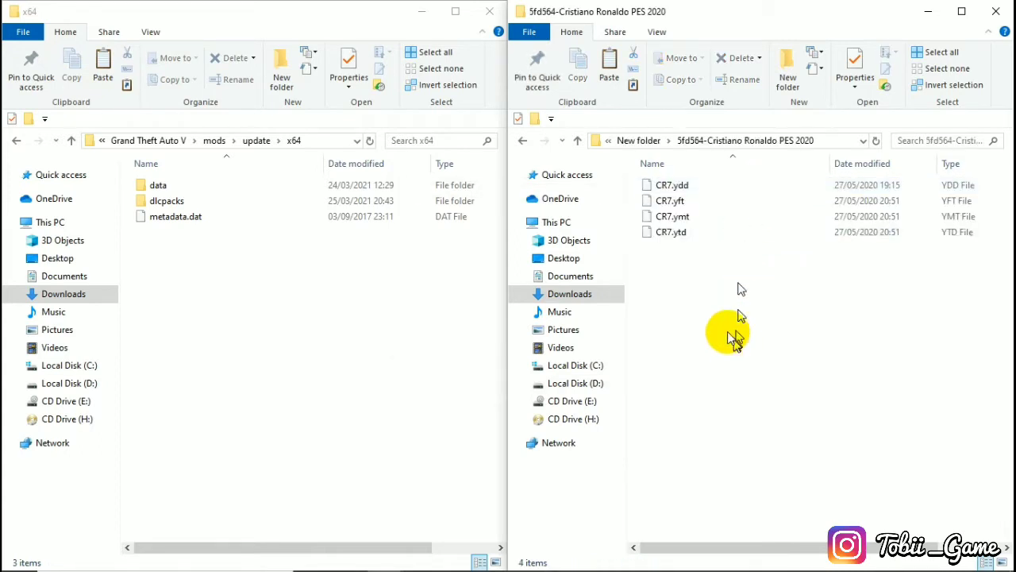
pyautogui.moveTo(714, 311); pyautogui.dragTo(675, 186)
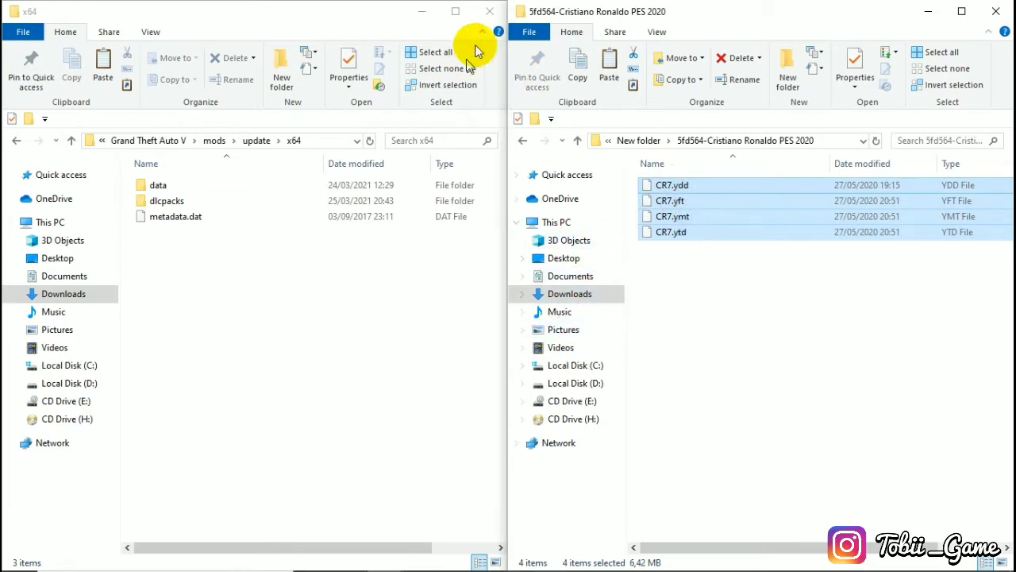
# Close both File Explorer windows and launch OpenIV for the Windows version of Grand Theft Auto V
pyautogui.click(490, 13)
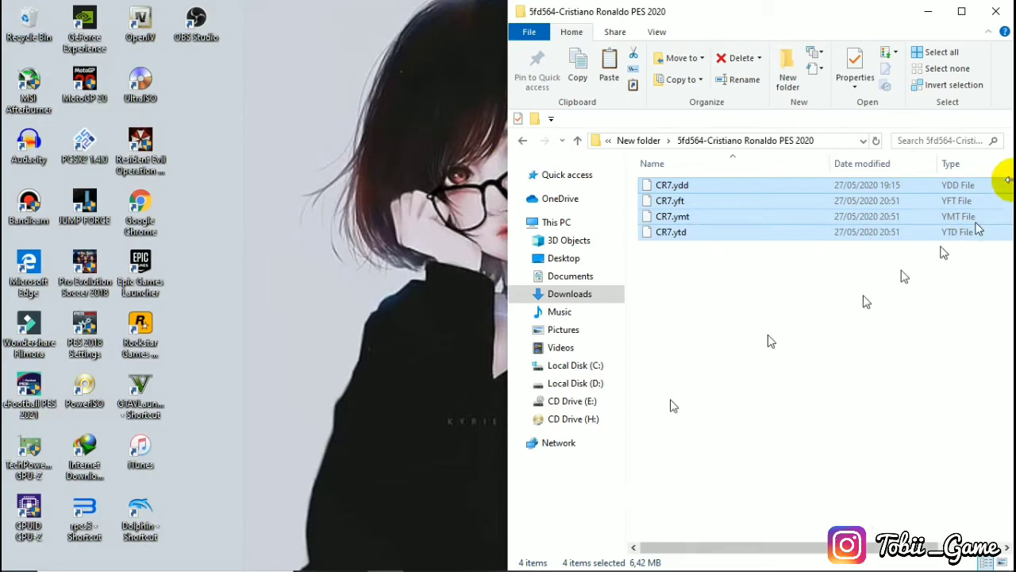
pyautogui.click(996, 11)
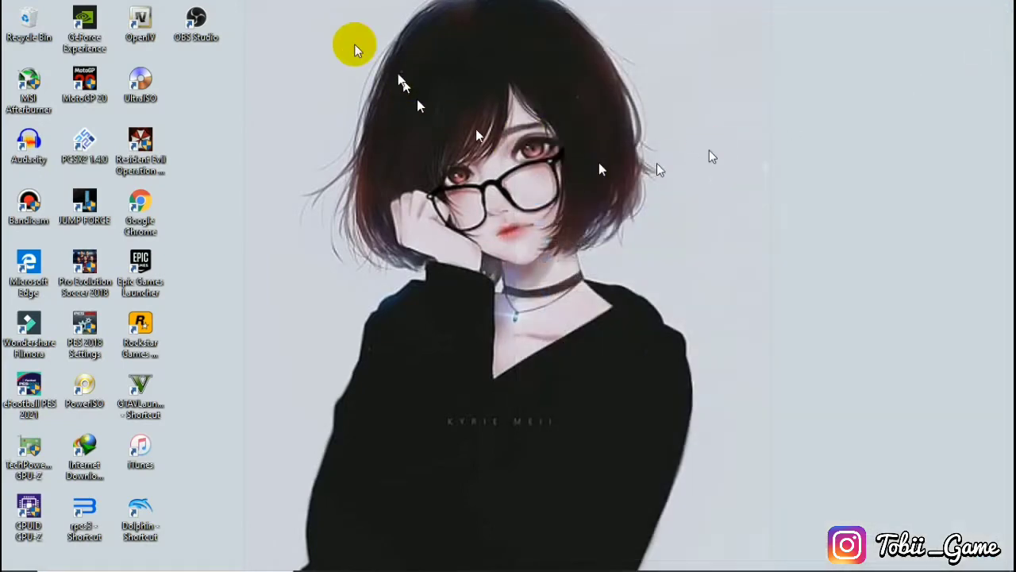
pyautogui.click(149, 14)
pyautogui.doubleClick(153, 12)
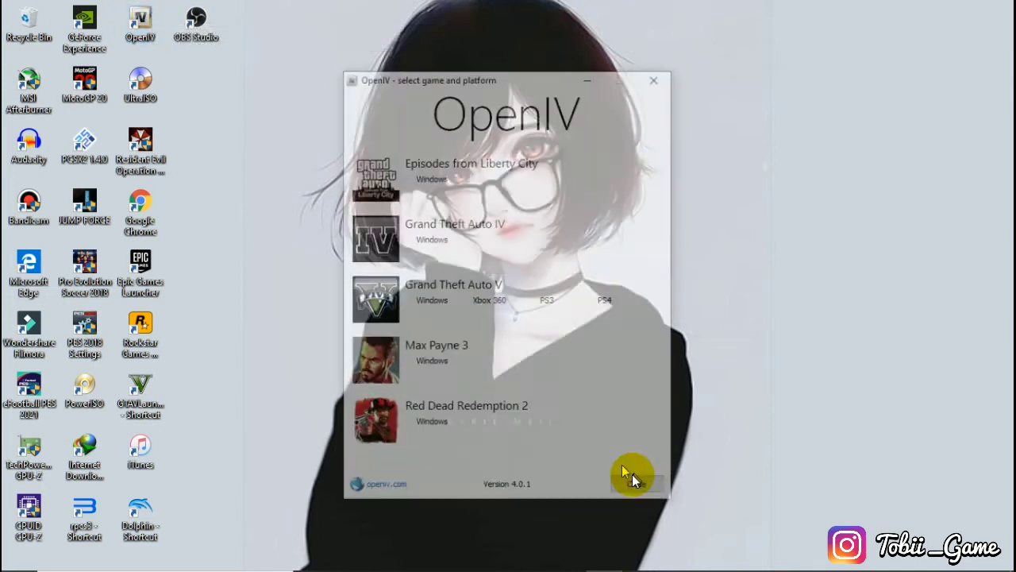
pyautogui.click(444, 302)
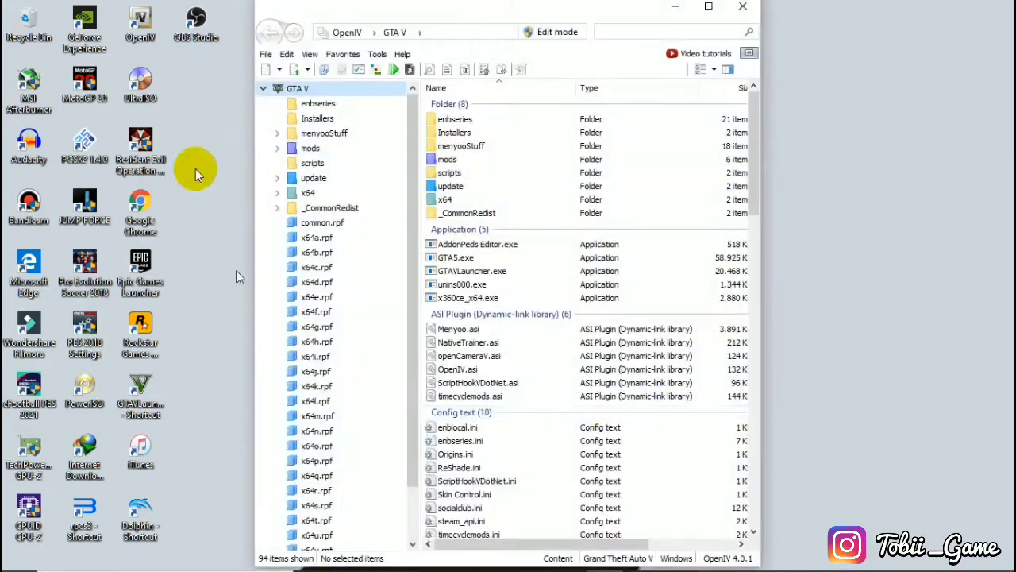
# Turn on edit mode and check the installation status of ASI Loader, OpenIV.ASI and openCamera in the ASI Manager
pyautogui.click(557, 33)
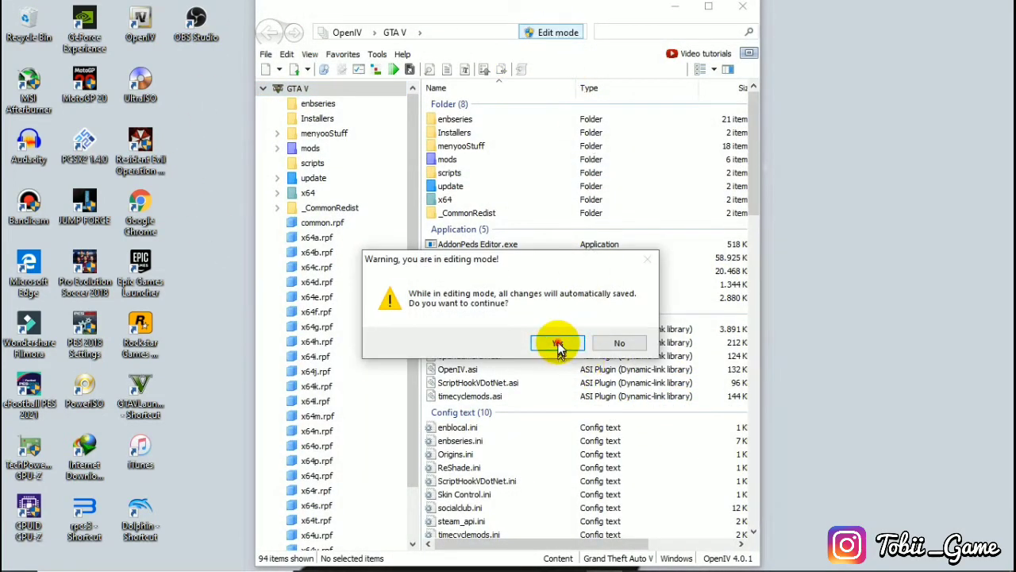
pyautogui.click(557, 344)
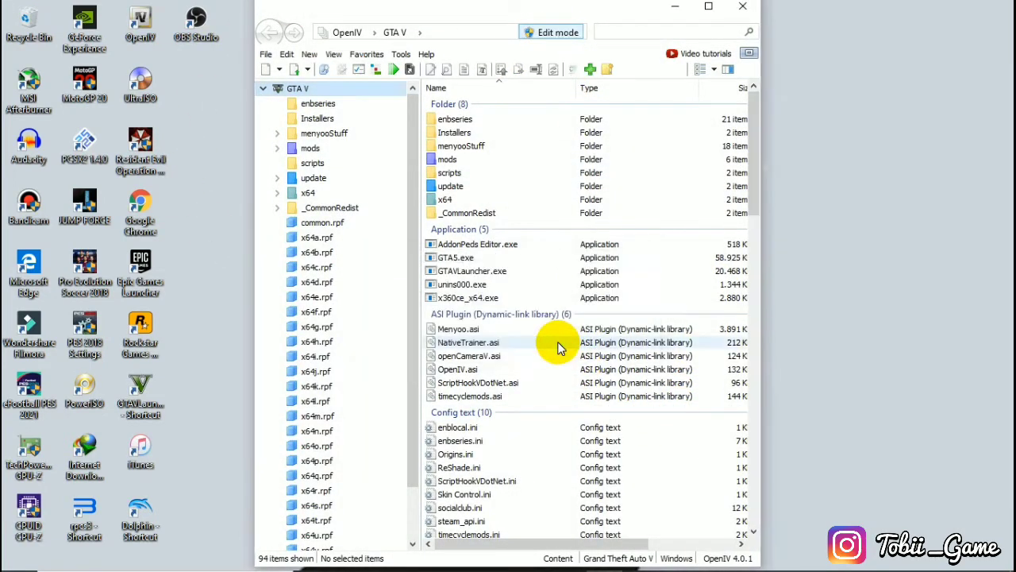
pyautogui.click(359, 71)
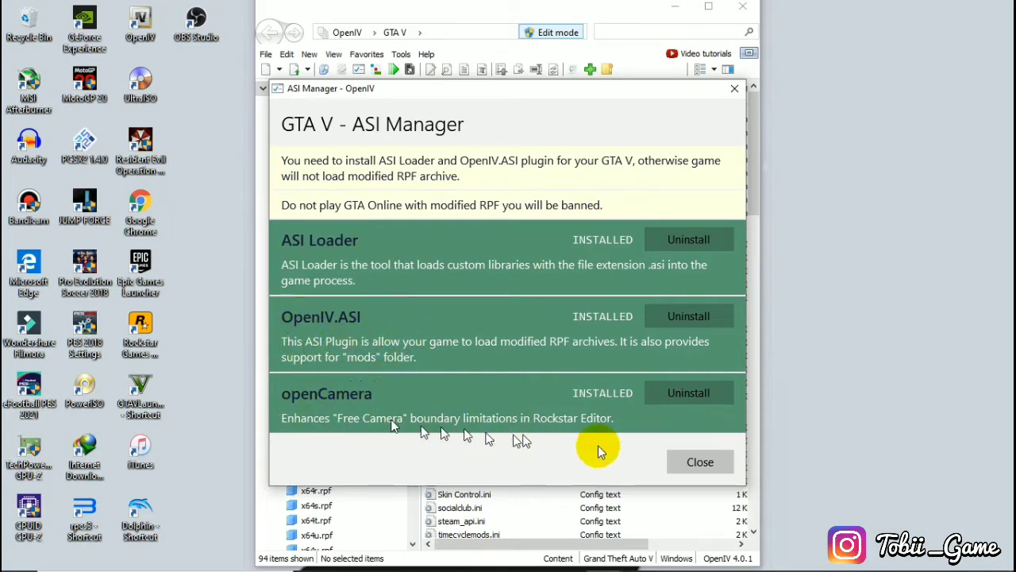
pyautogui.click(700, 462)
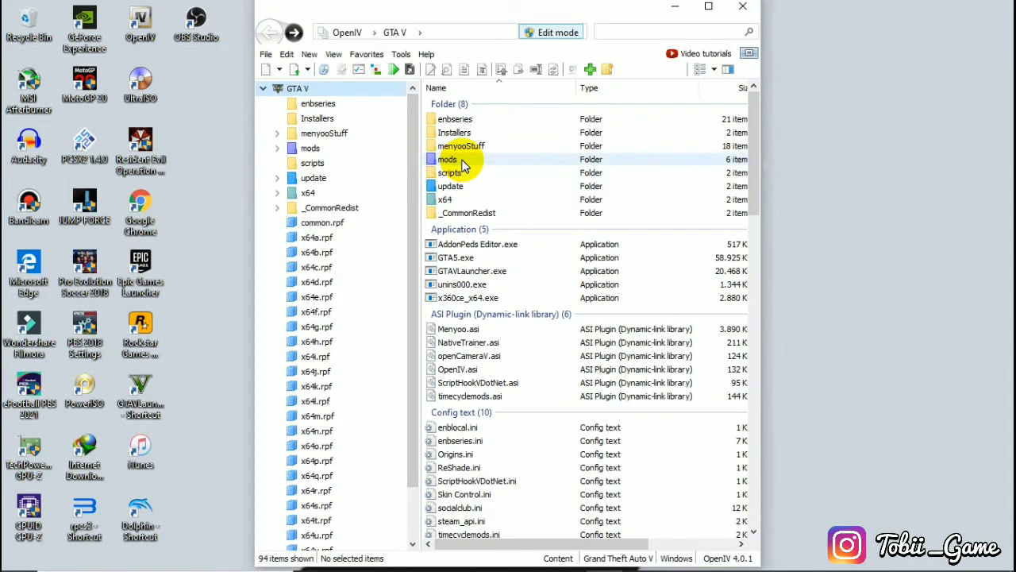
# Open the peds.rpf archive at mods > update > x64 > dlcpacks > addonpeds > dlc.rpf
pyautogui.doubleClick(449, 159)
pyautogui.doubleClick(449, 119)
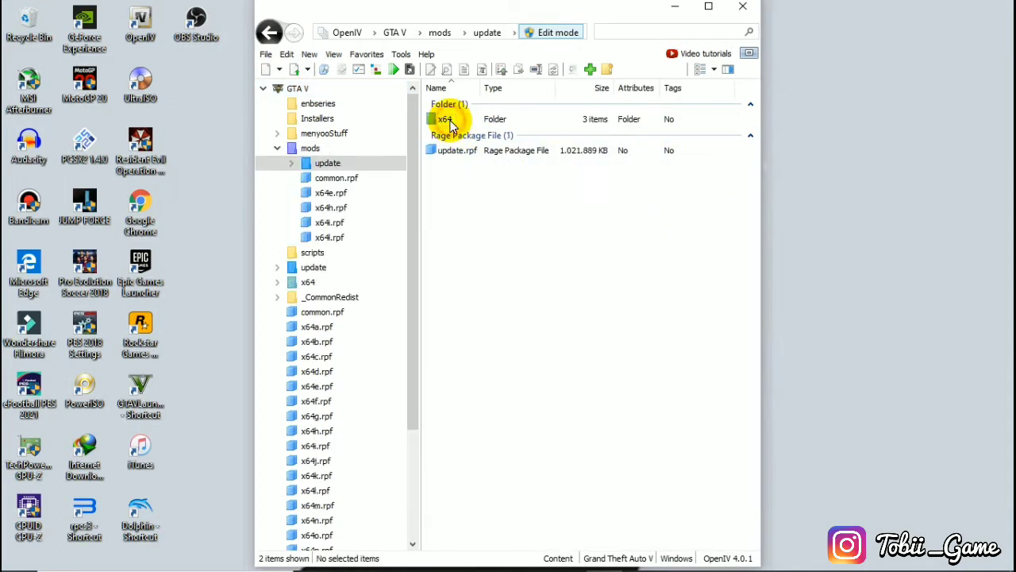
pyautogui.doubleClick(480, 120)
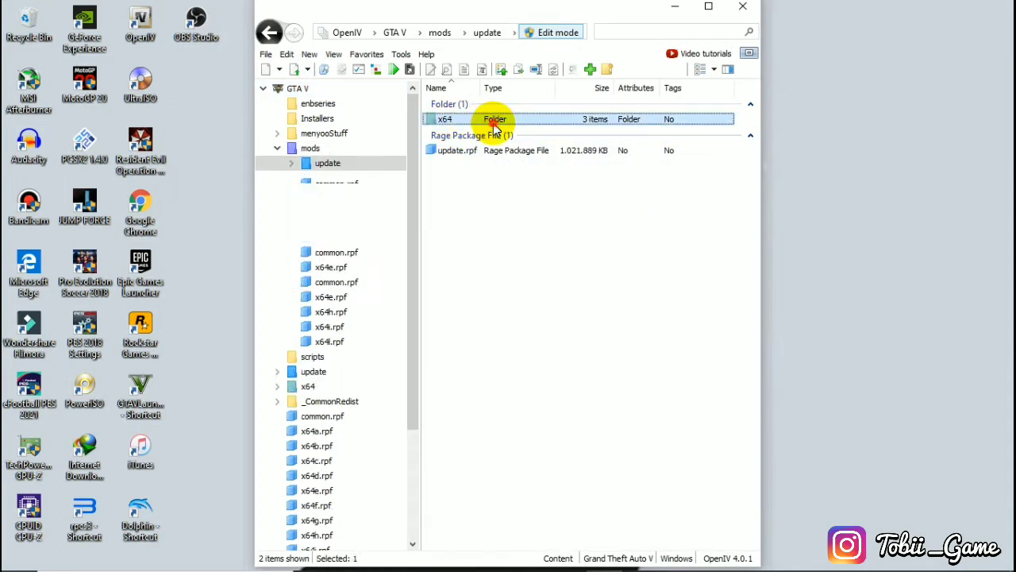
pyautogui.doubleClick(498, 131)
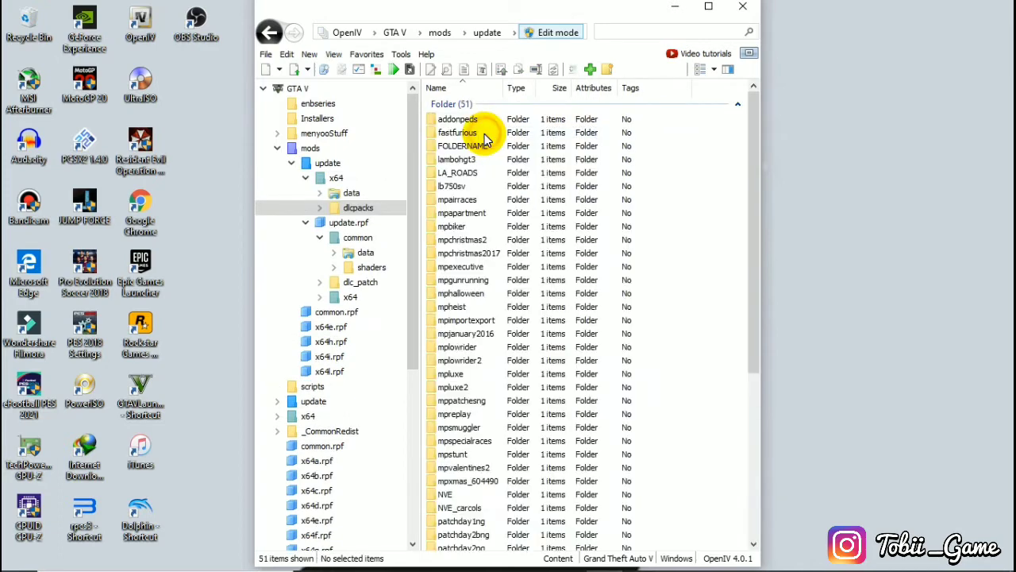
pyautogui.doubleClick(487, 121)
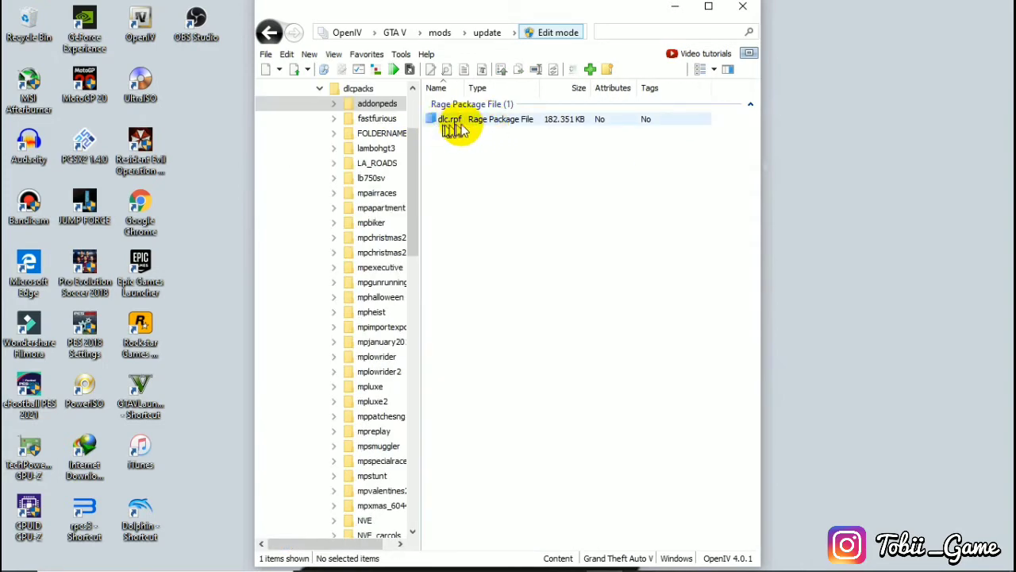
pyautogui.doubleClick(476, 127)
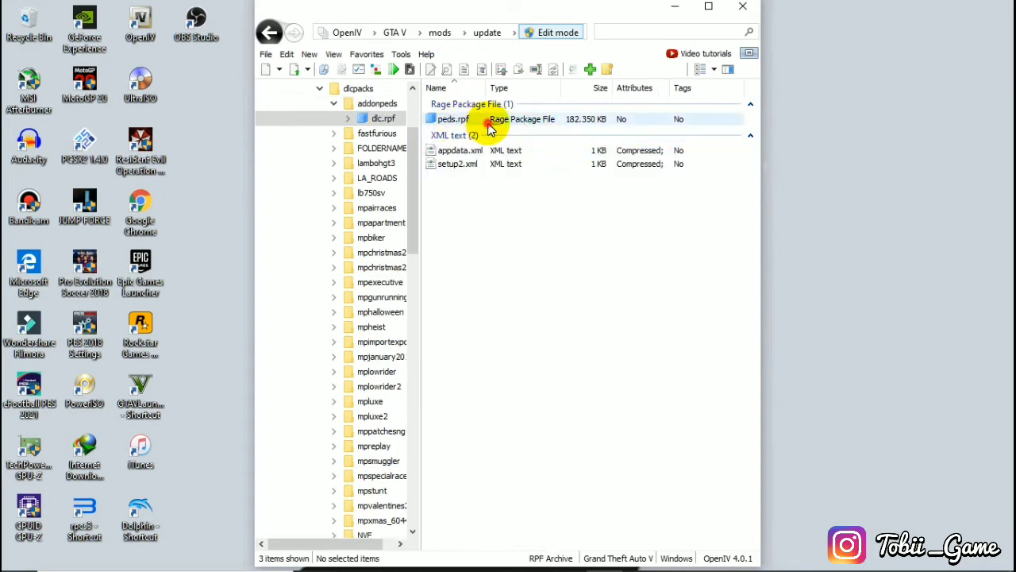
pyautogui.doubleClick(488, 120)
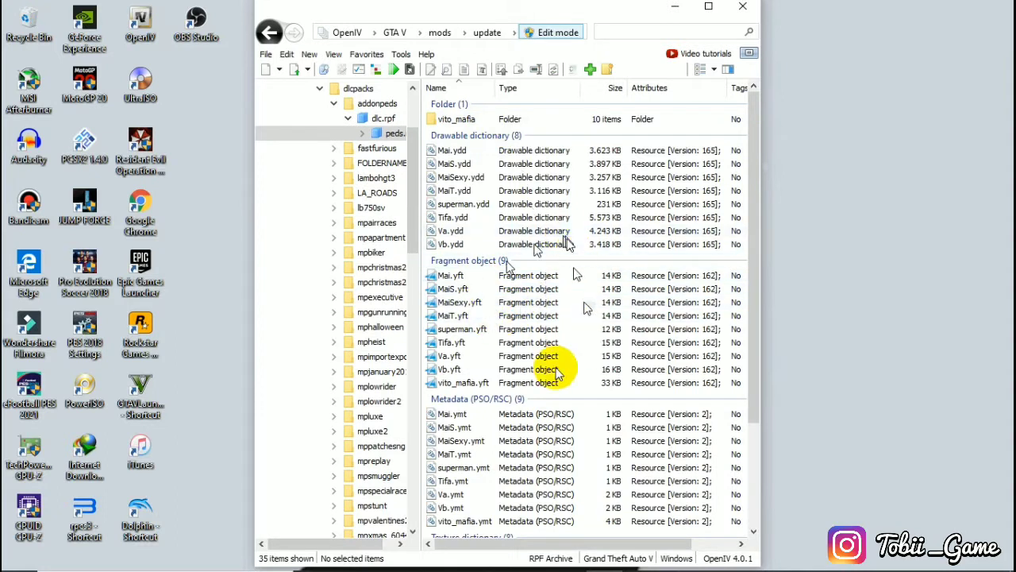
# Add CR7.ydd, CR7.yft, CR7.ymt and CR7.ytd from Downloads > New folder > 5fd564-Cristiano Ronaldo PES 2020 to peds.rpf
pyautogui.click(592, 71)
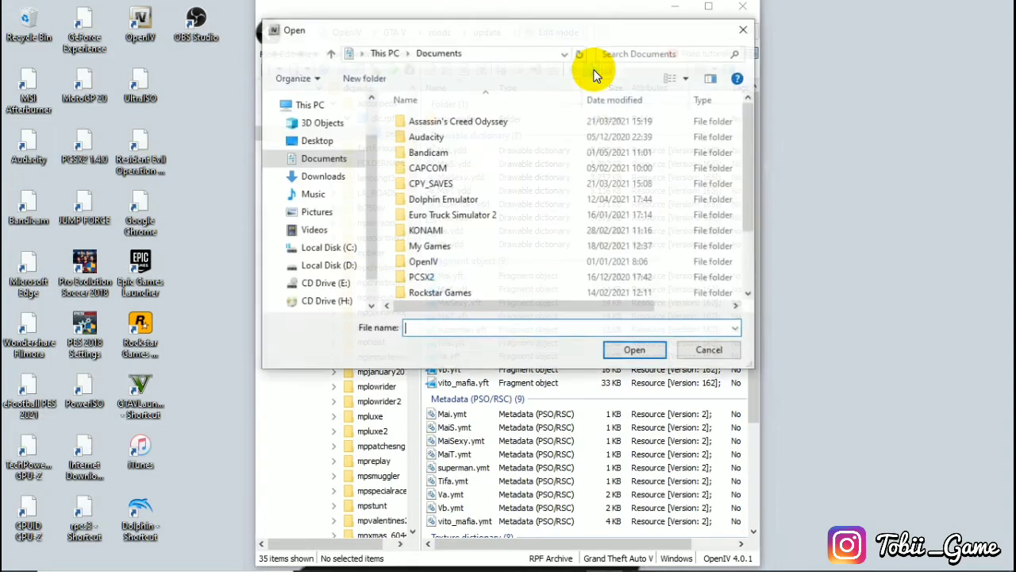
pyautogui.scroll(-2, 460, 200)
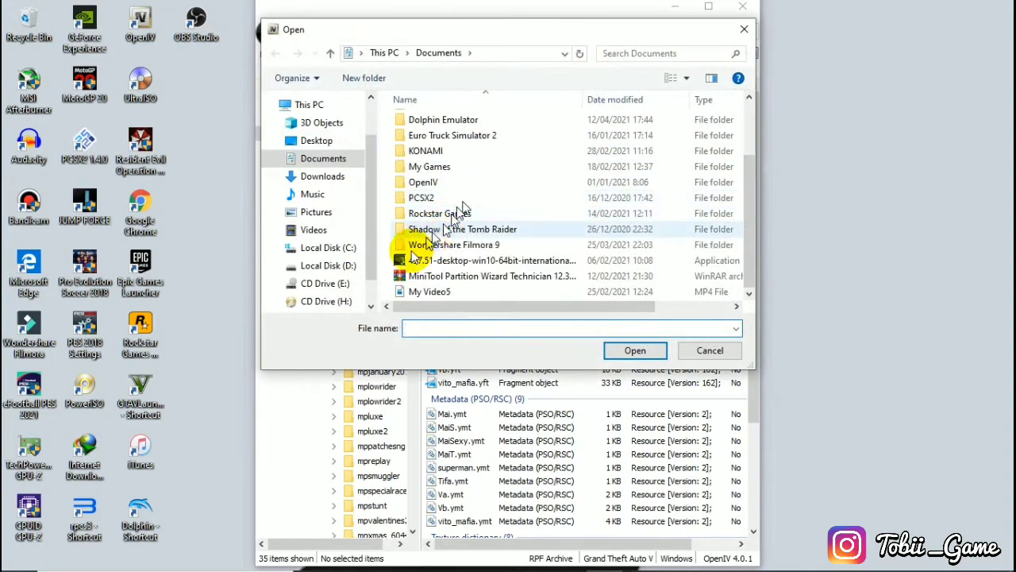
pyautogui.click(349, 249)
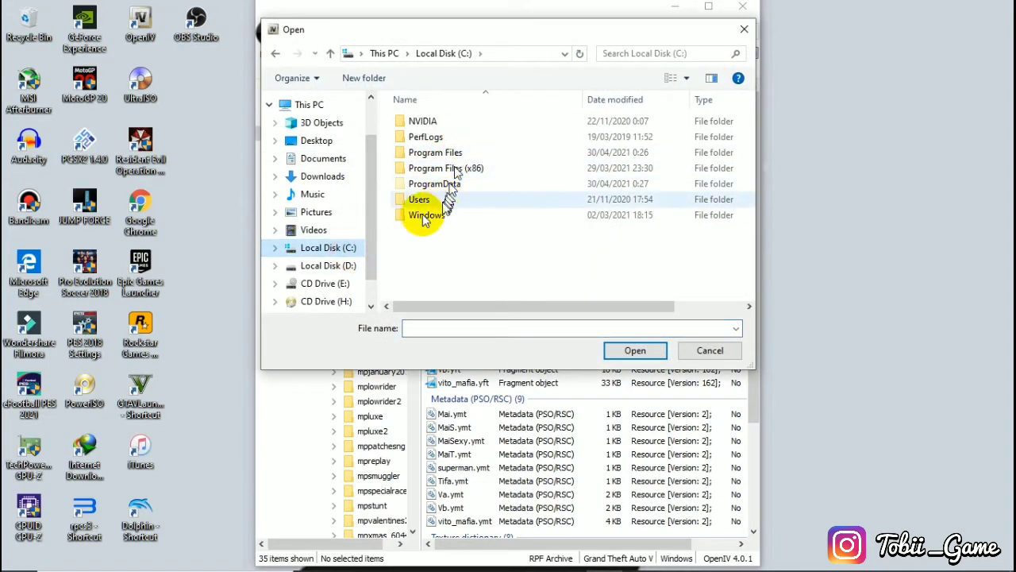
pyautogui.click(335, 178)
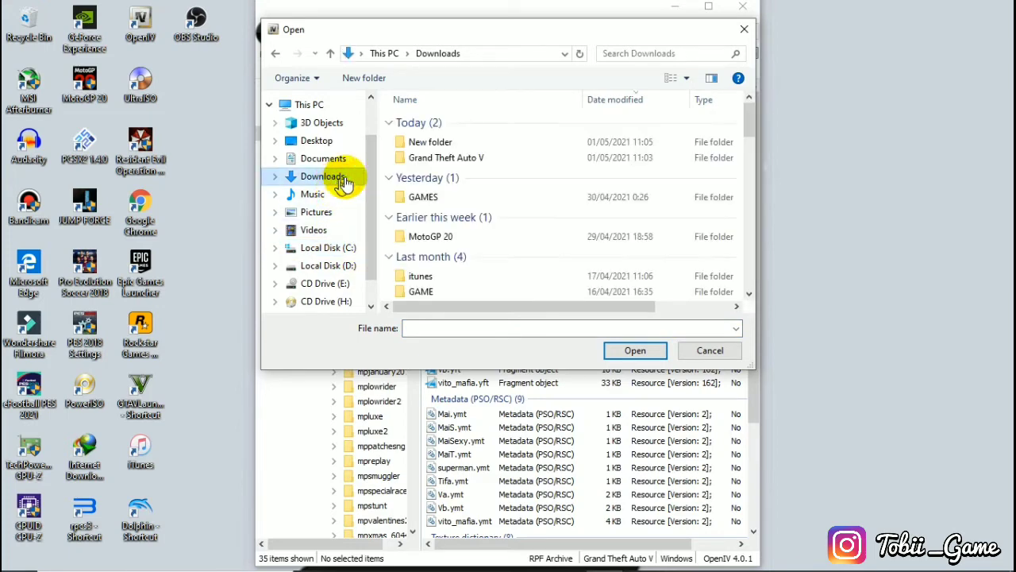
pyautogui.click(520, 144)
pyautogui.doubleClick(523, 143)
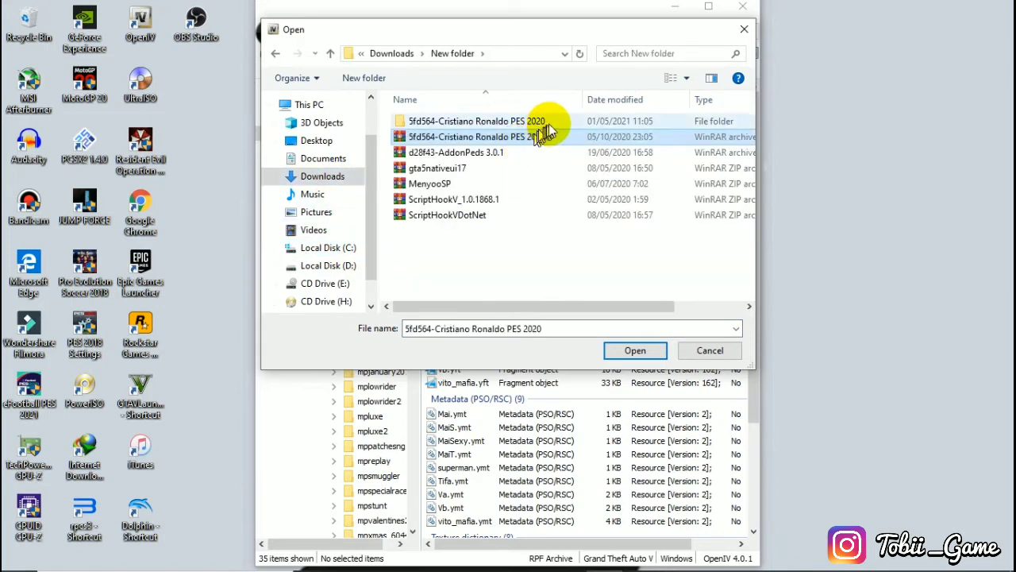
pyautogui.doubleClick(545, 123)
pyautogui.moveTo(488, 243); pyautogui.dragTo(468, 119)
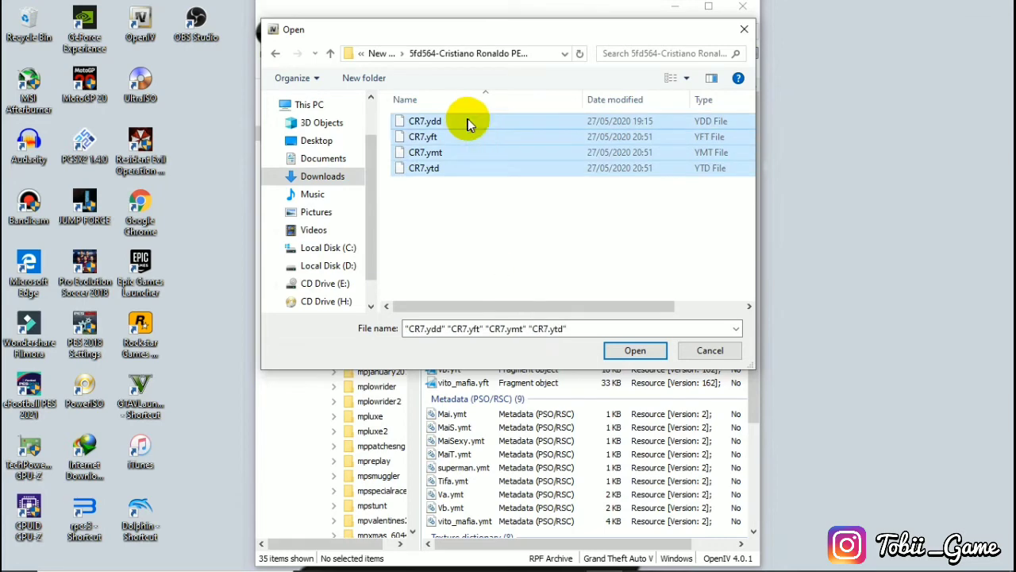
pyautogui.click(634, 350)
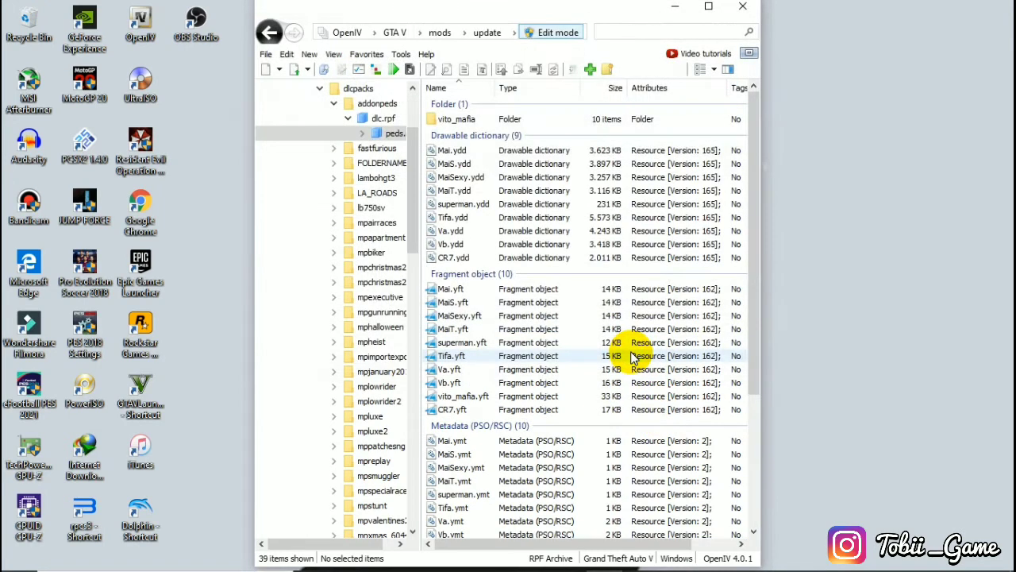
# Check peds.rpf for the CR7 files among the drawable dictionaries, fragment objects and metadata
pyautogui.click(453, 411)
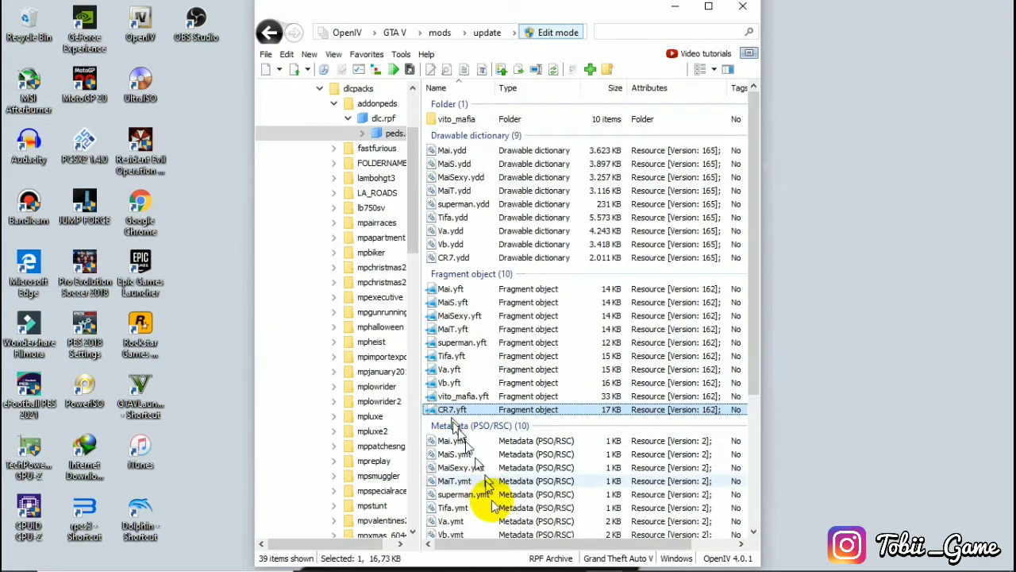
pyautogui.scroll(-2, 454, 502)
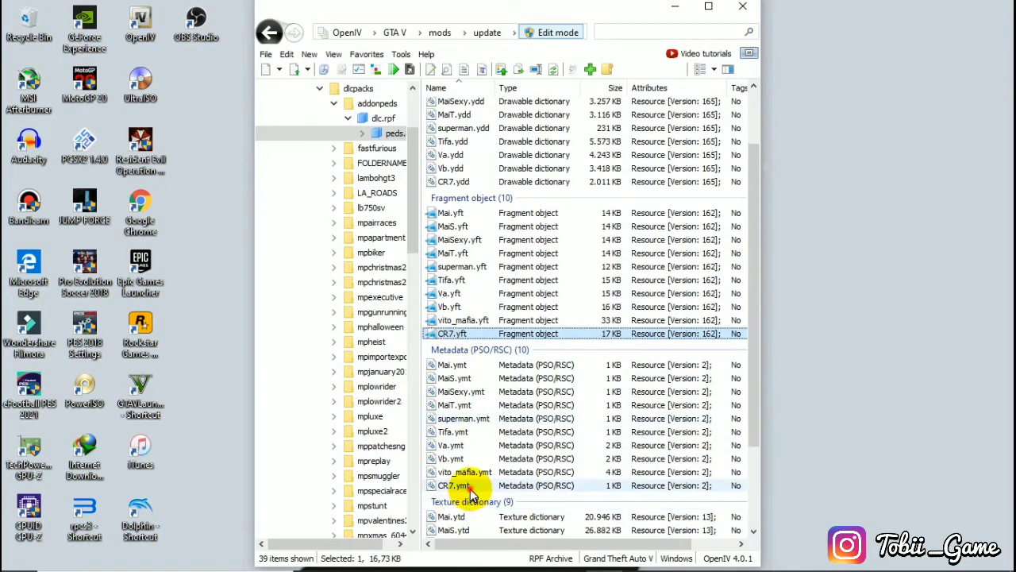
pyautogui.click(454, 485)
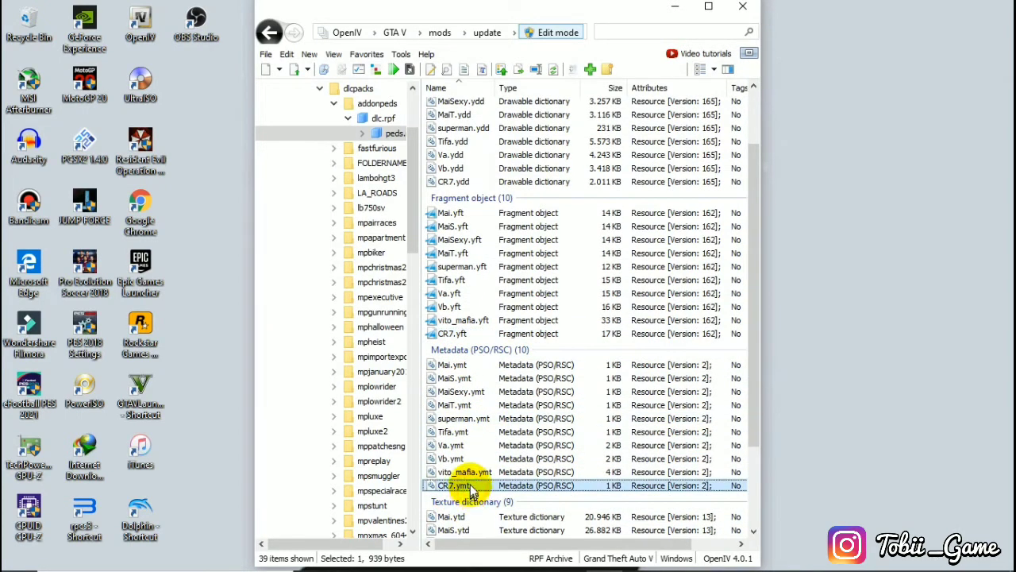
pyautogui.click(481, 183)
pyautogui.scroll(2, 481, 186)
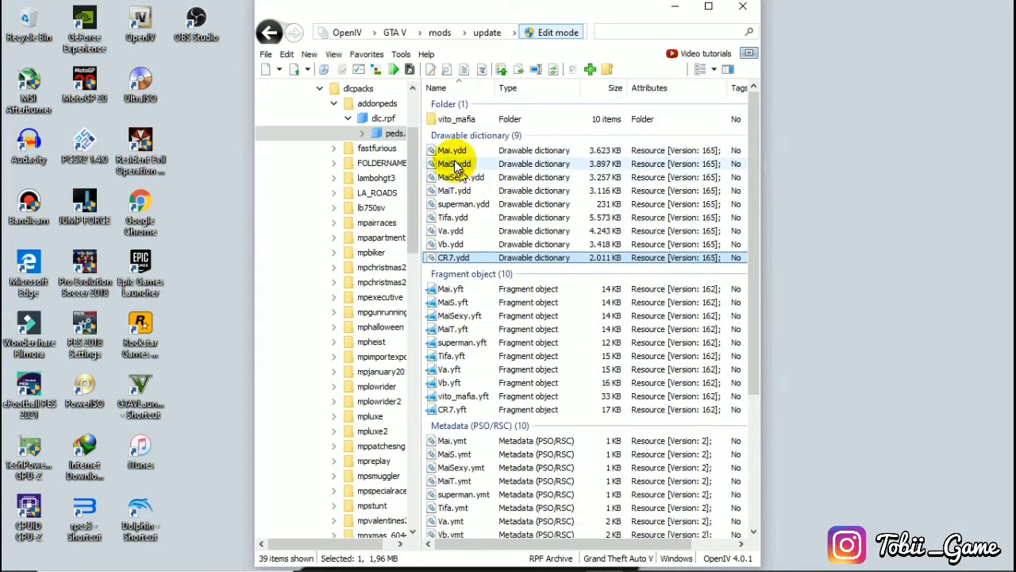
pyautogui.click(462, 410)
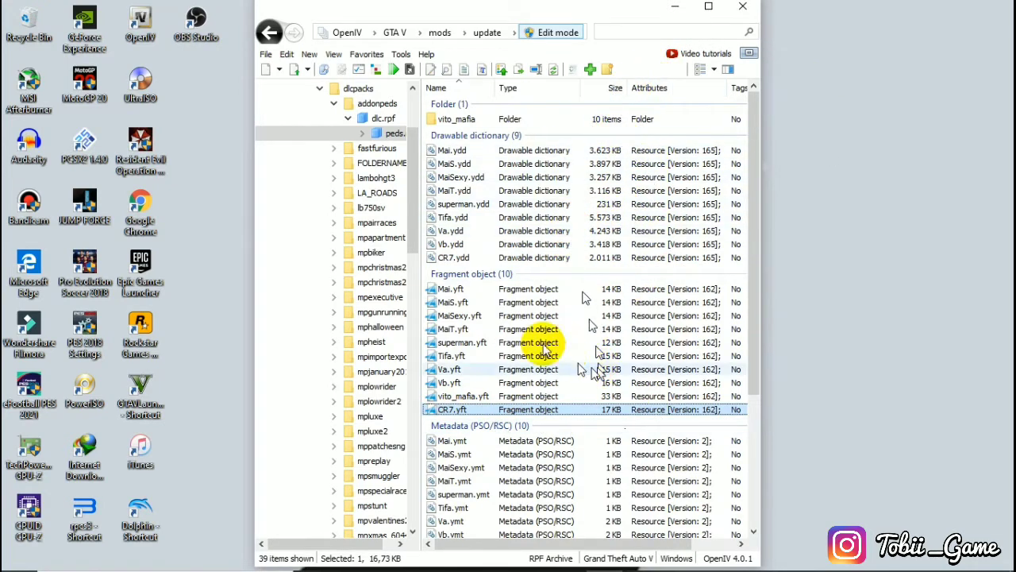
# Turn off edit mode and close OpenIV
pyautogui.click(527, 34)
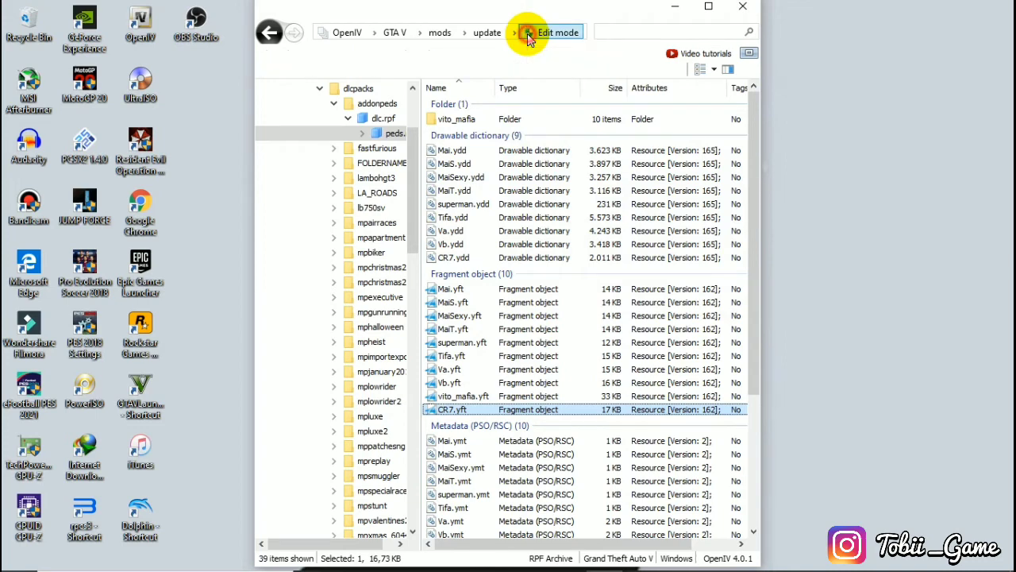
pyautogui.click(755, 11)
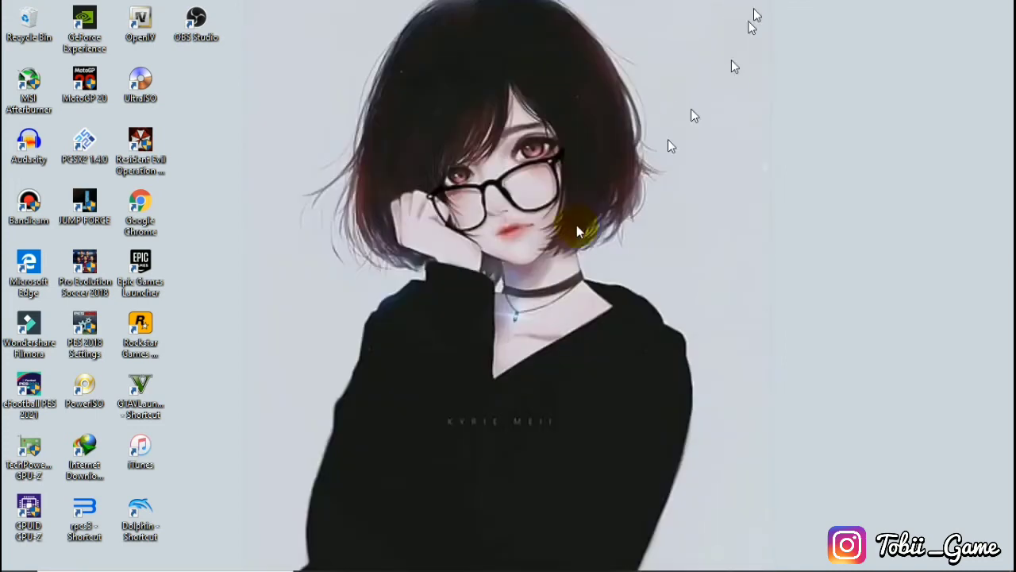
# Open the Grand Theft Auto V game folder from the GTAVLauncher desktop shortcut's file location and maximize its window
pyautogui.rightClick(138, 389)
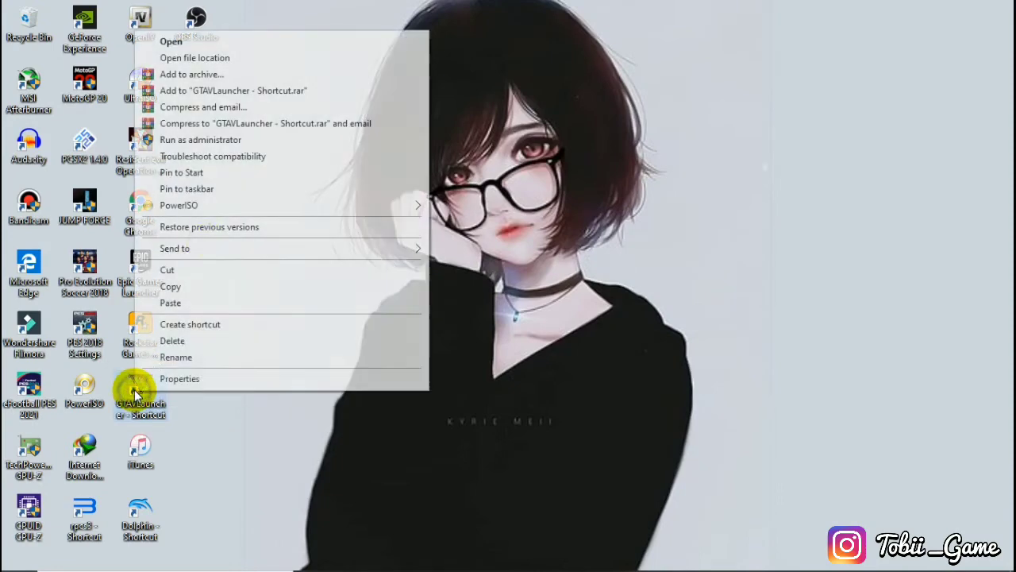
pyautogui.click(265, 57)
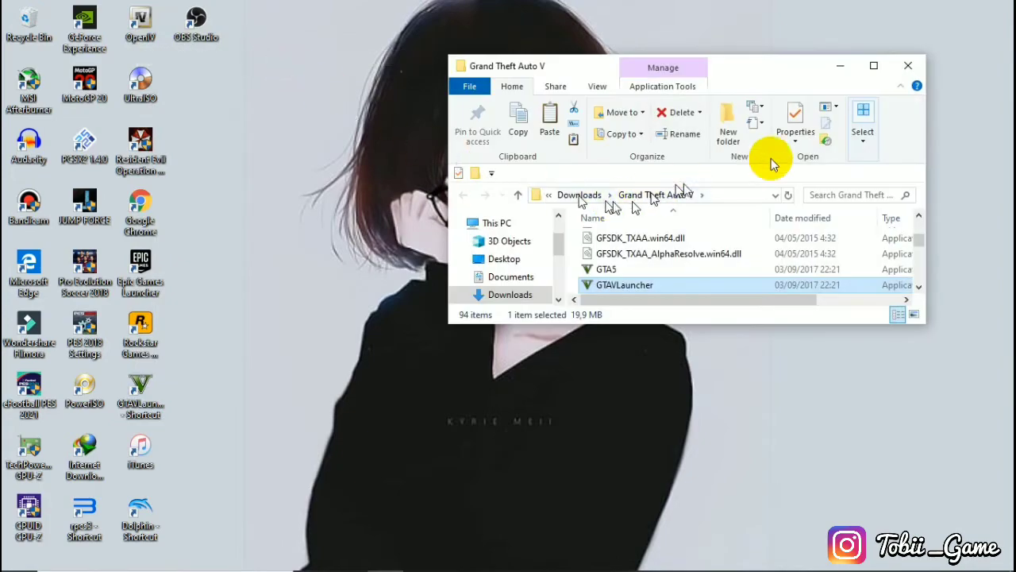
pyautogui.click(874, 69)
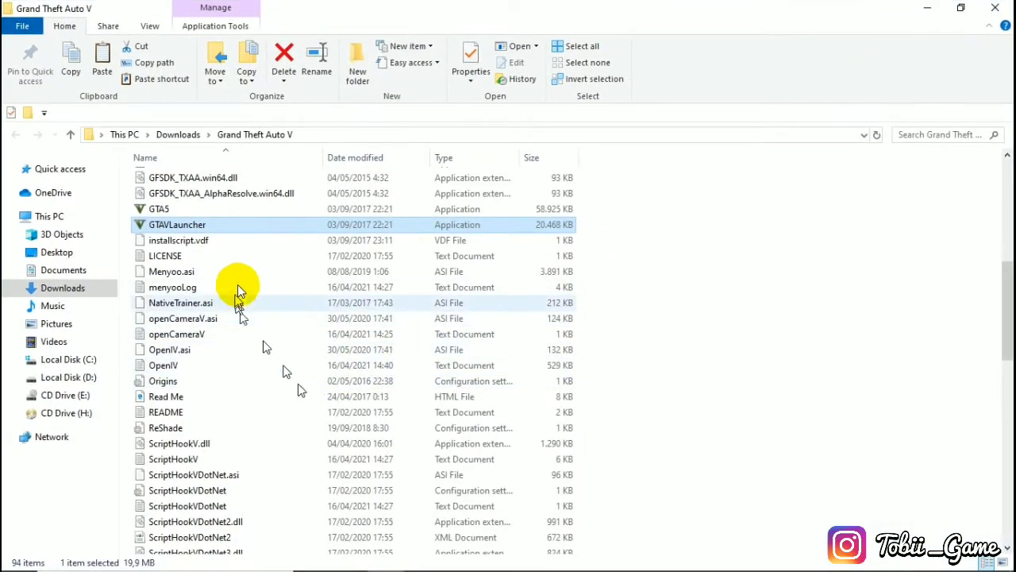
# Run AddonPeds Editor from the game folder as administrator and start a new ped entry
pyautogui.scroll(6, 242, 289)
pyautogui.scroll(3, 254, 262)
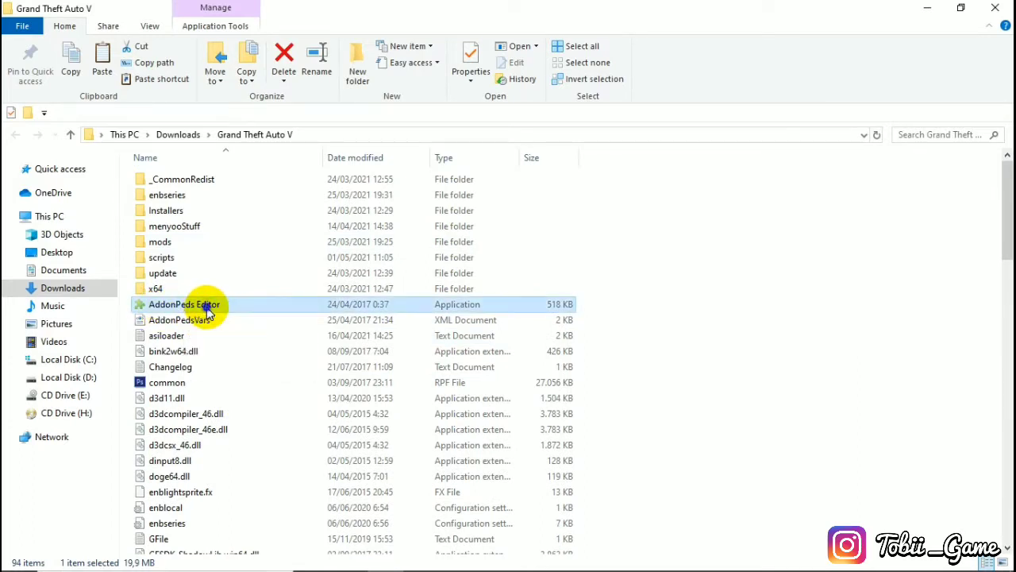
pyautogui.rightClick(208, 309)
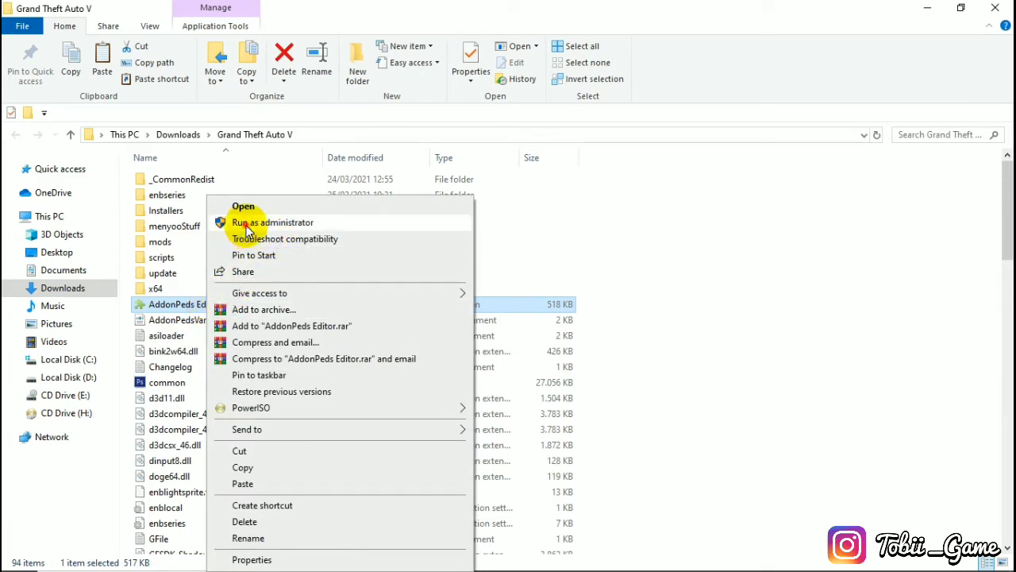
pyautogui.click(249, 226)
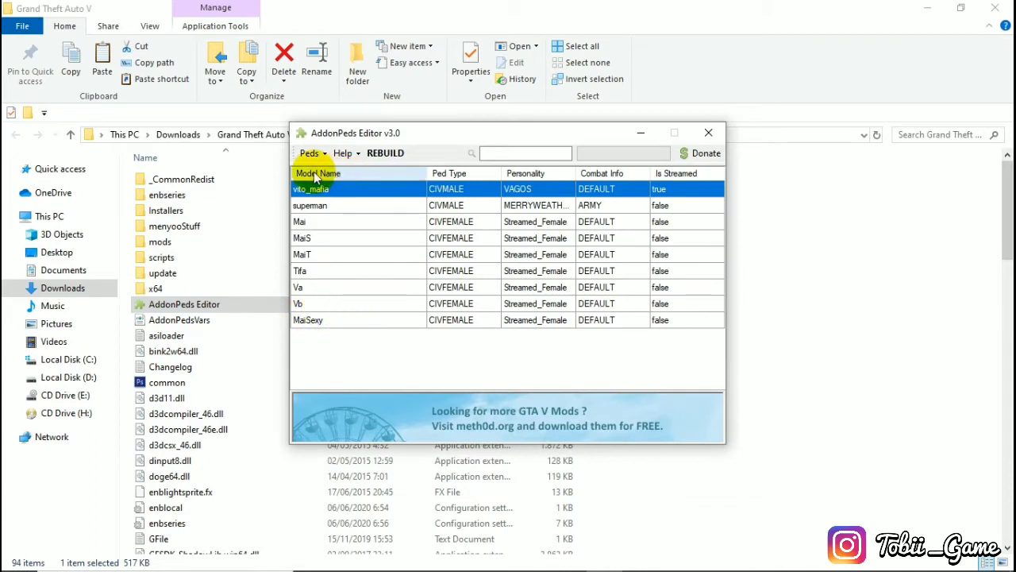
pyautogui.click(309, 156)
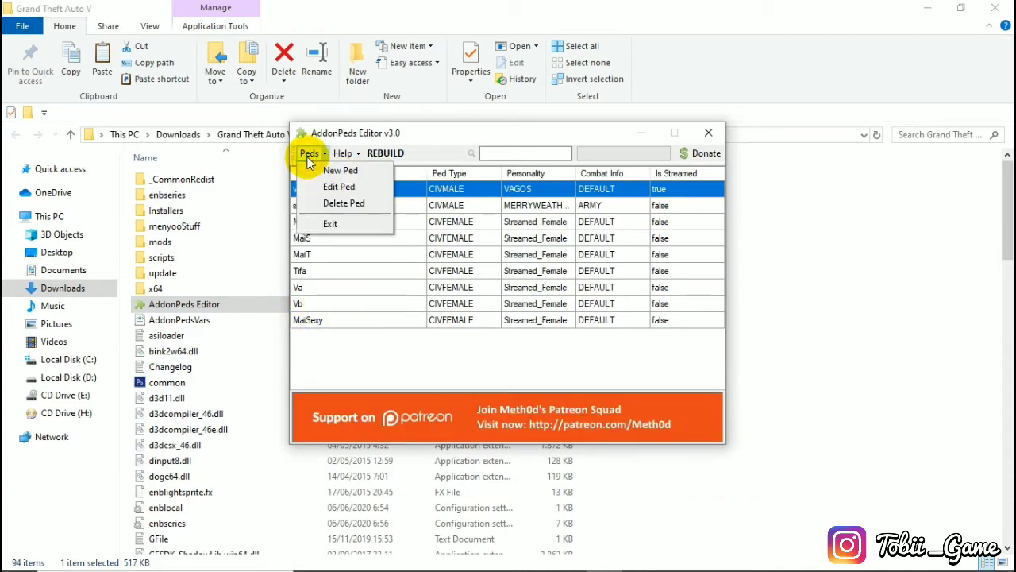
pyautogui.click(340, 171)
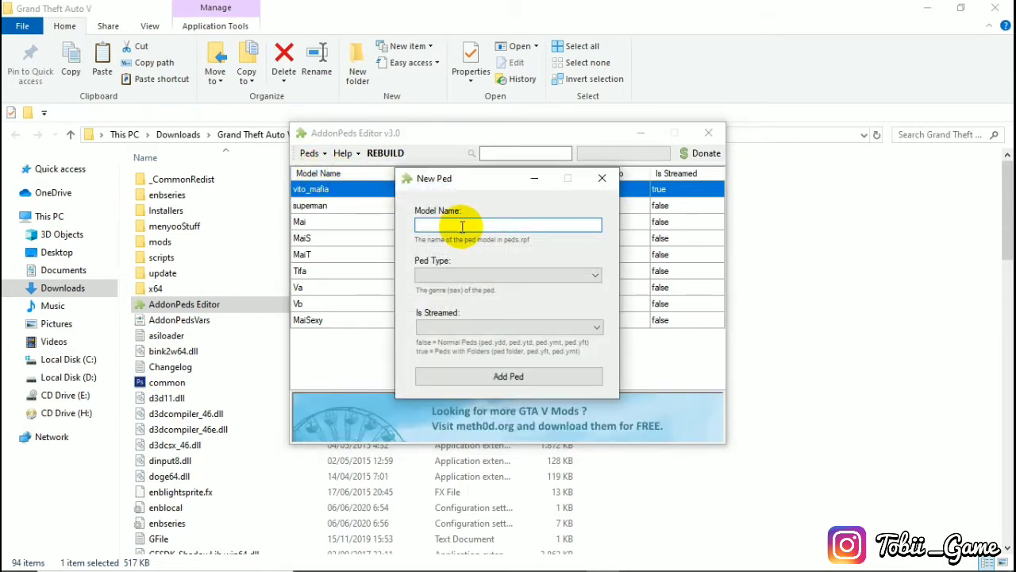
# Open Downloads > New folder > 5fd564-Cristiano Ronaldo PES 2020 in File Explorer to check the model's file name
pyautogui.click(67, 290)
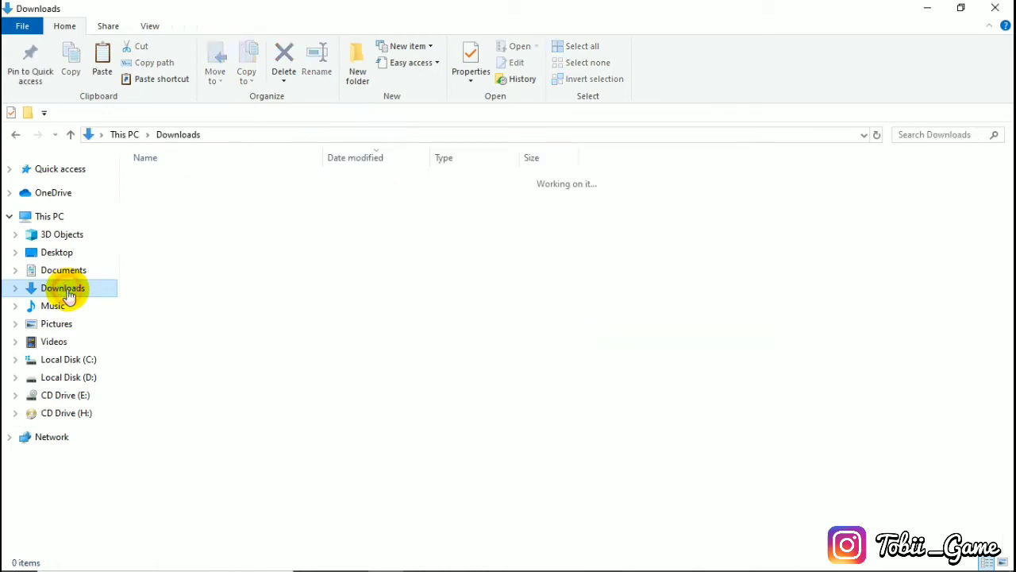
pyautogui.click(191, 203)
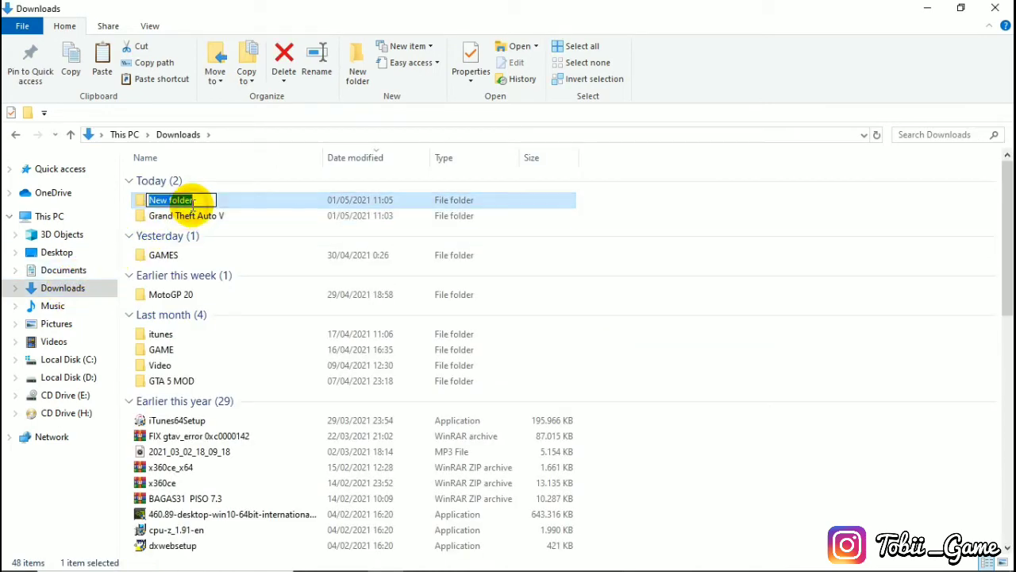
pyautogui.doubleClick(248, 200)
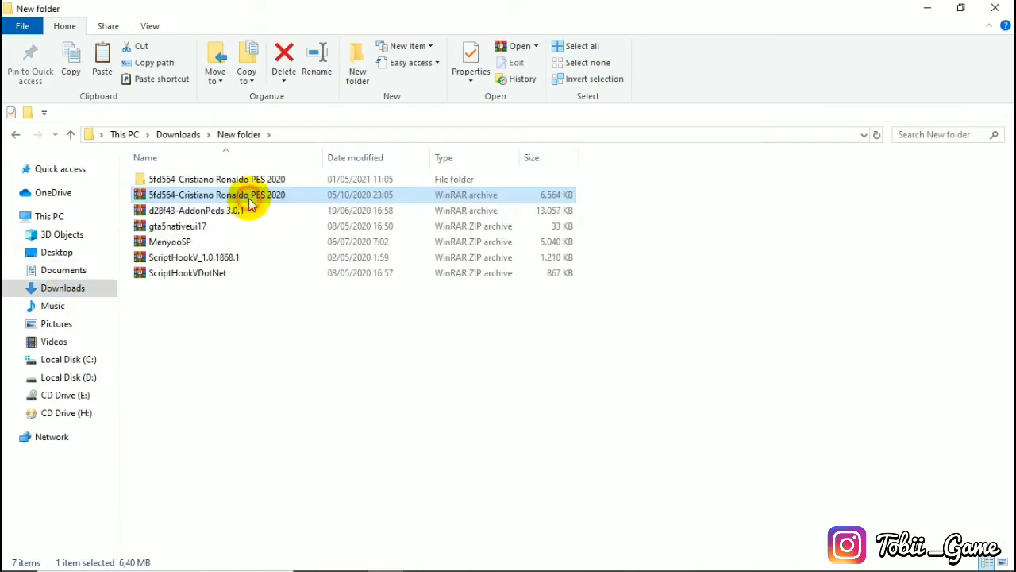
pyautogui.click(261, 177)
pyautogui.click(272, 179)
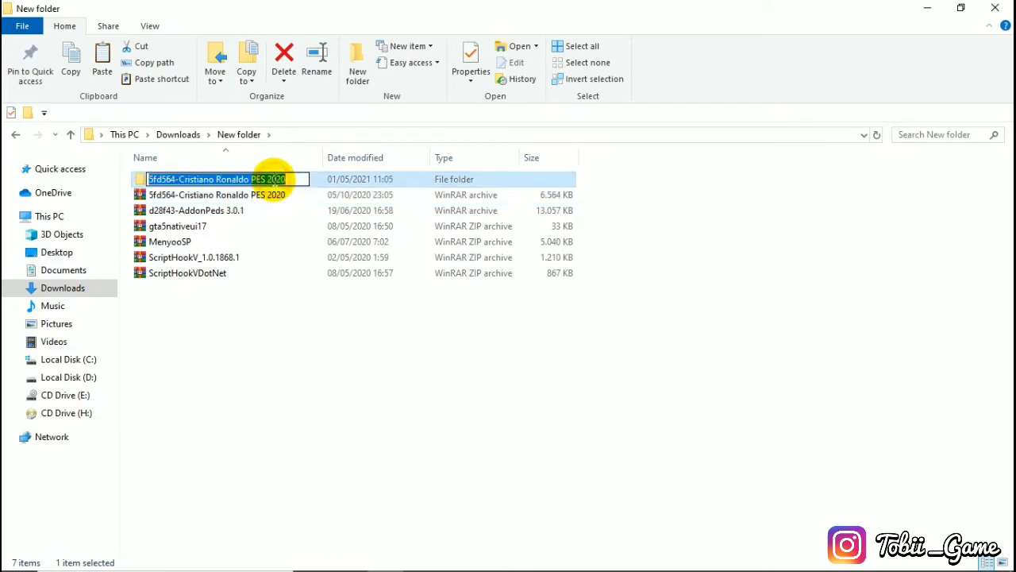
pyautogui.click(340, 186)
pyautogui.doubleClick(343, 183)
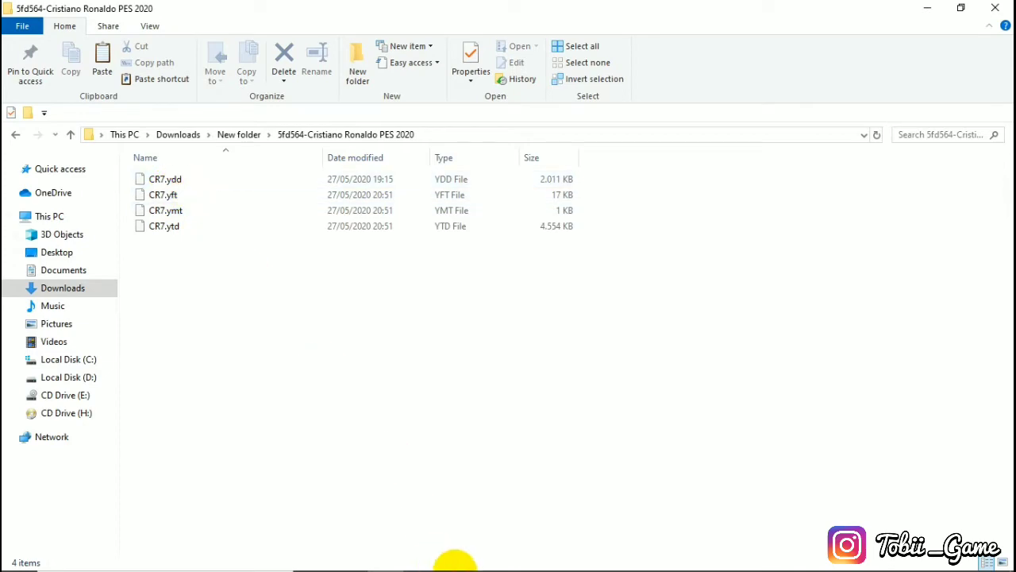
# Return to the New Ped form and set the model name to CR7, ped type to Male and Is Streamed to false
pyautogui.moveTo(472, 562)
pyautogui.moveTo(604, 559)
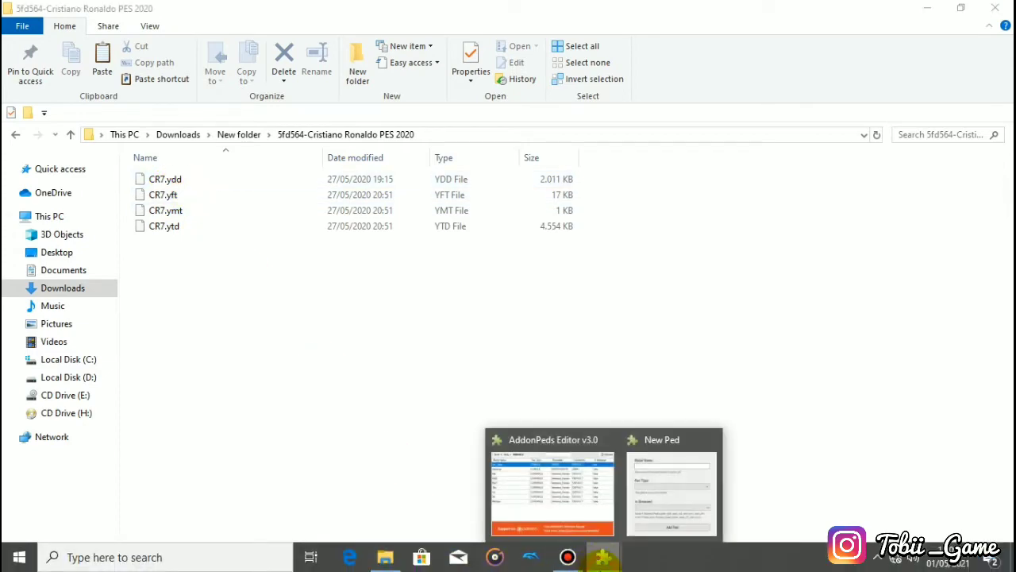
pyautogui.moveTo(627, 508)
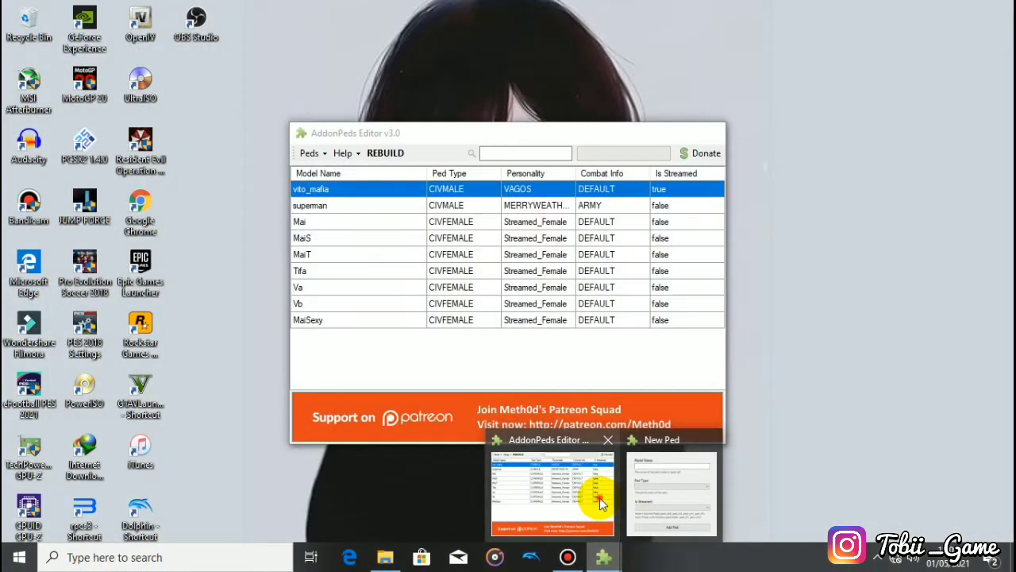
pyautogui.click(596, 497)
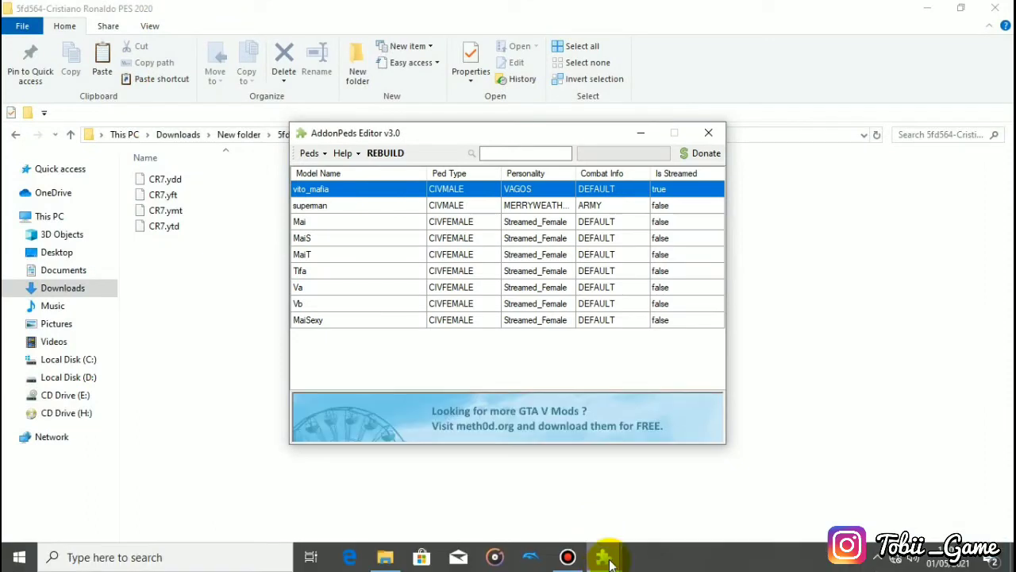
pyautogui.moveTo(605, 558)
pyautogui.click(641, 524)
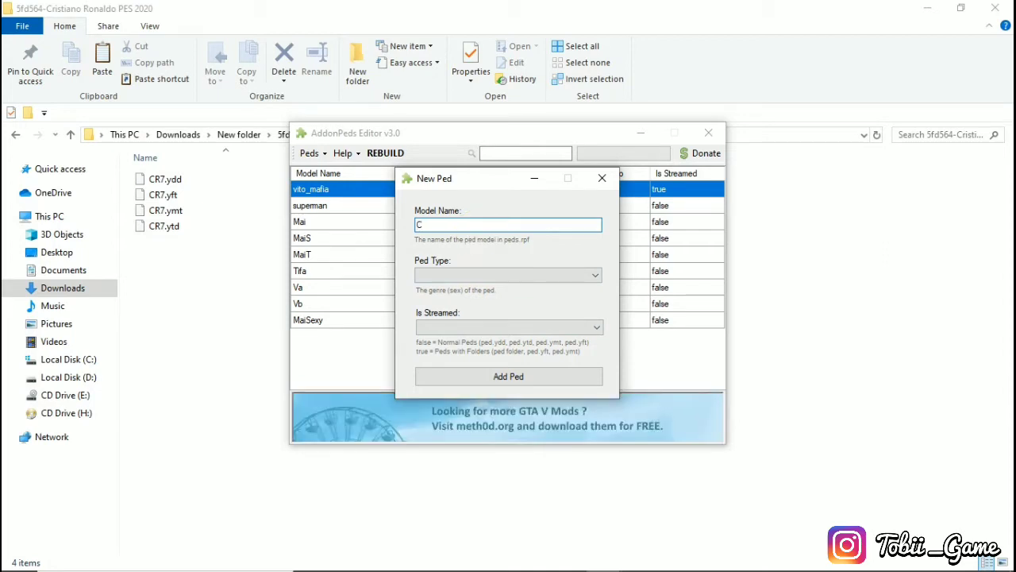
pyautogui.write('CR7')
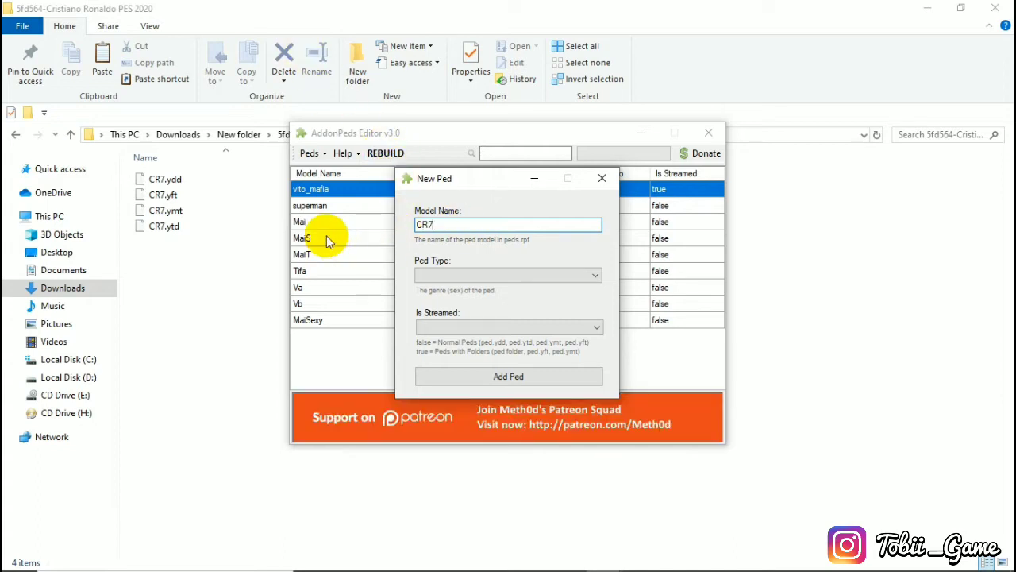
pyautogui.click(454, 276)
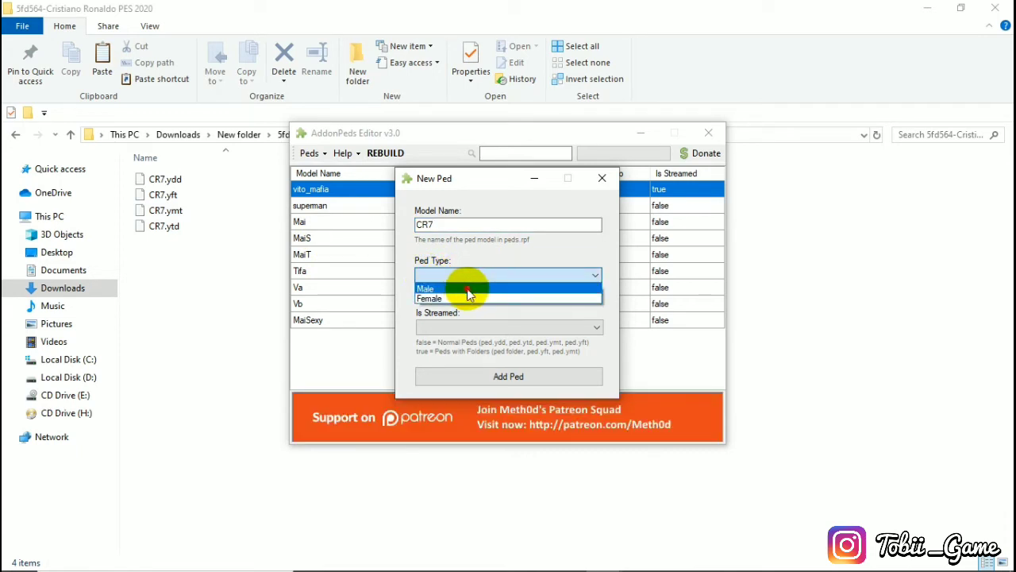
pyautogui.click(468, 292)
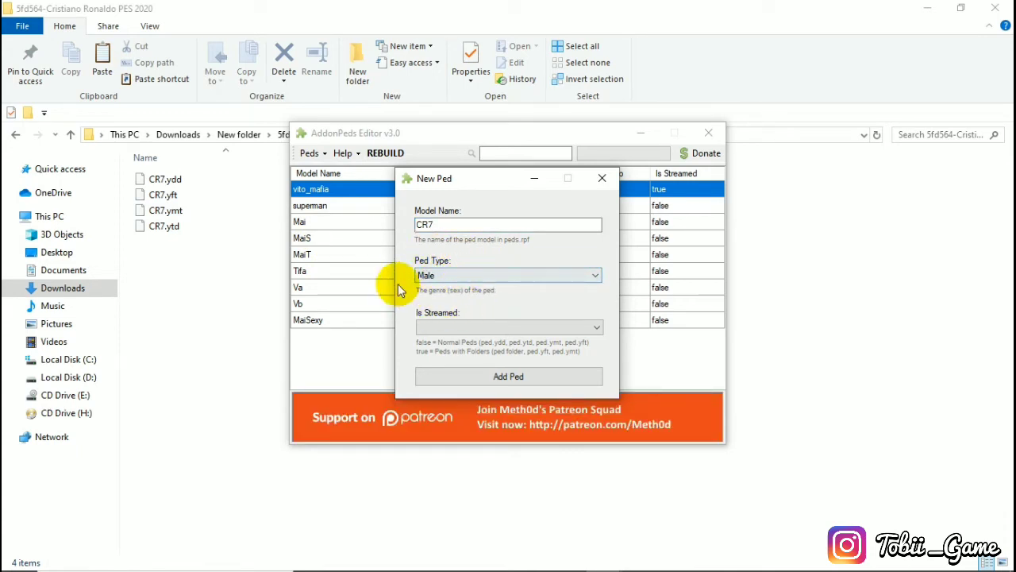
pyautogui.click(446, 328)
pyautogui.click(472, 341)
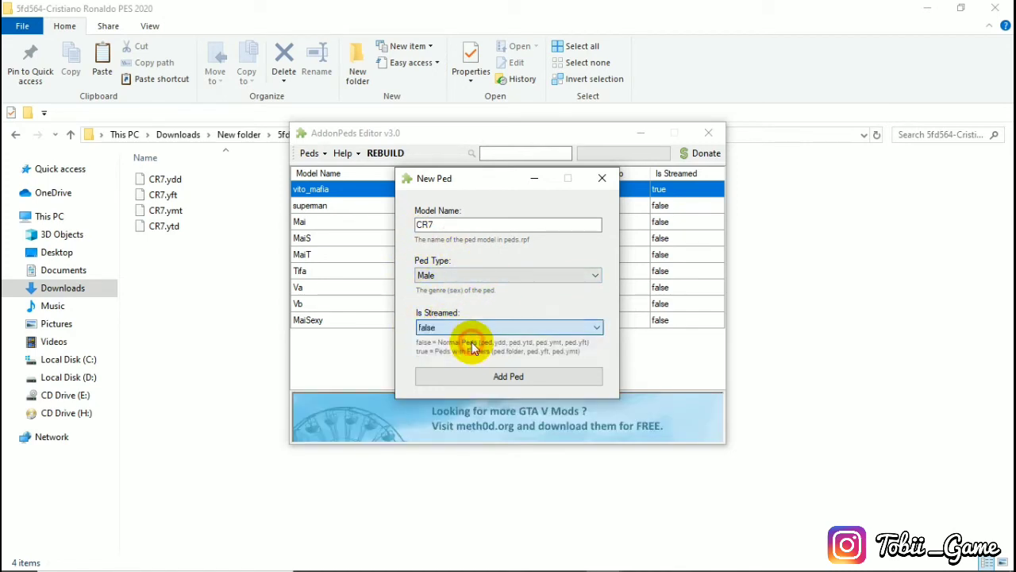
# Add the CR7 ped entry to the addon list and rebuild the addon peds
pyautogui.click(492, 381)
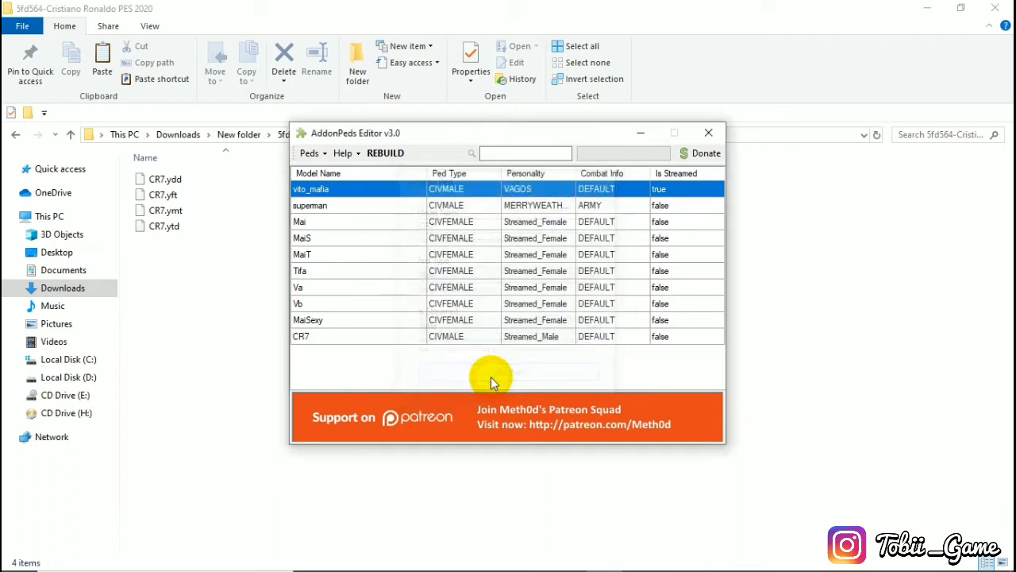
pyautogui.click(322, 337)
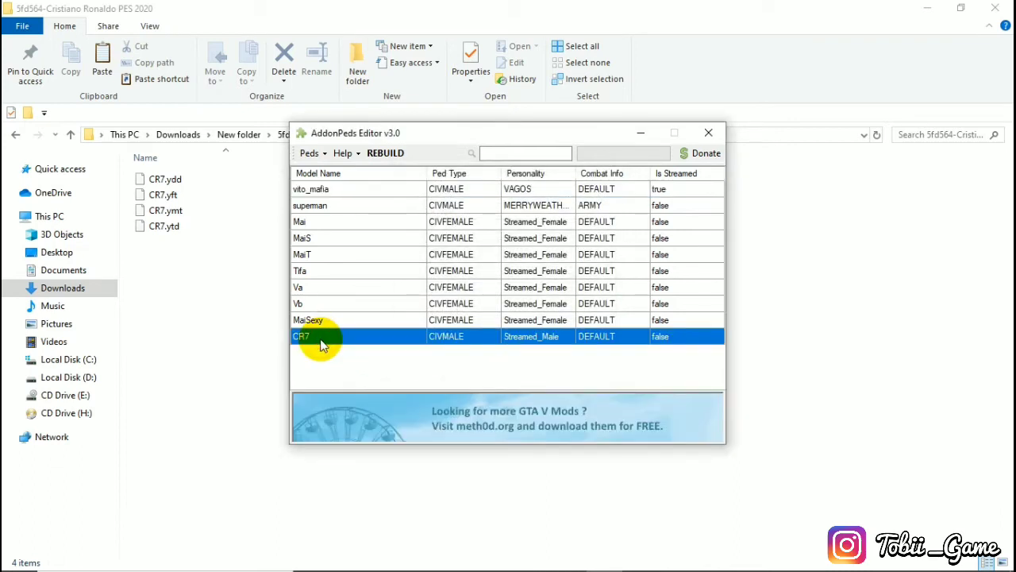
pyautogui.click(385, 154)
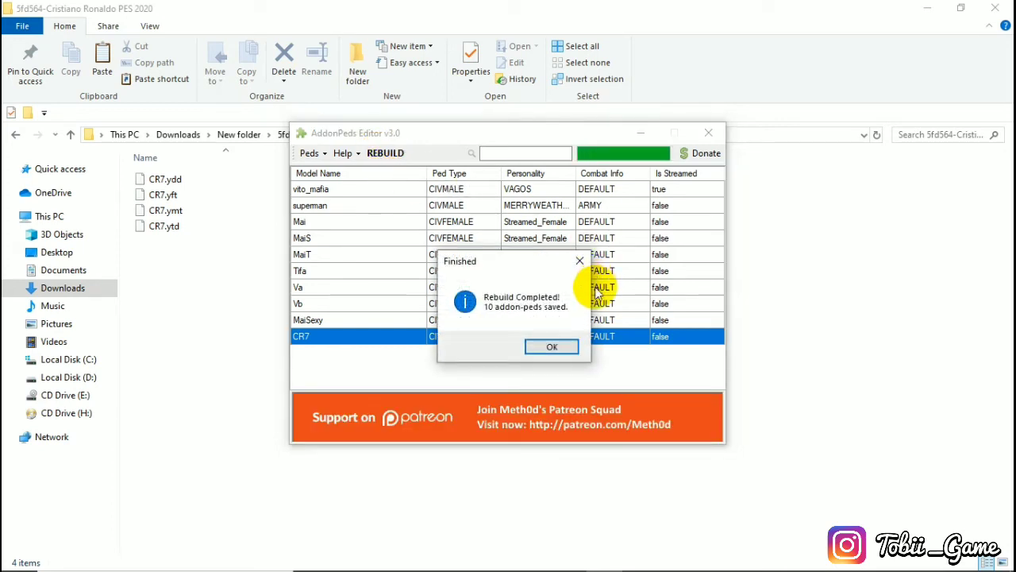
pyautogui.click(553, 347)
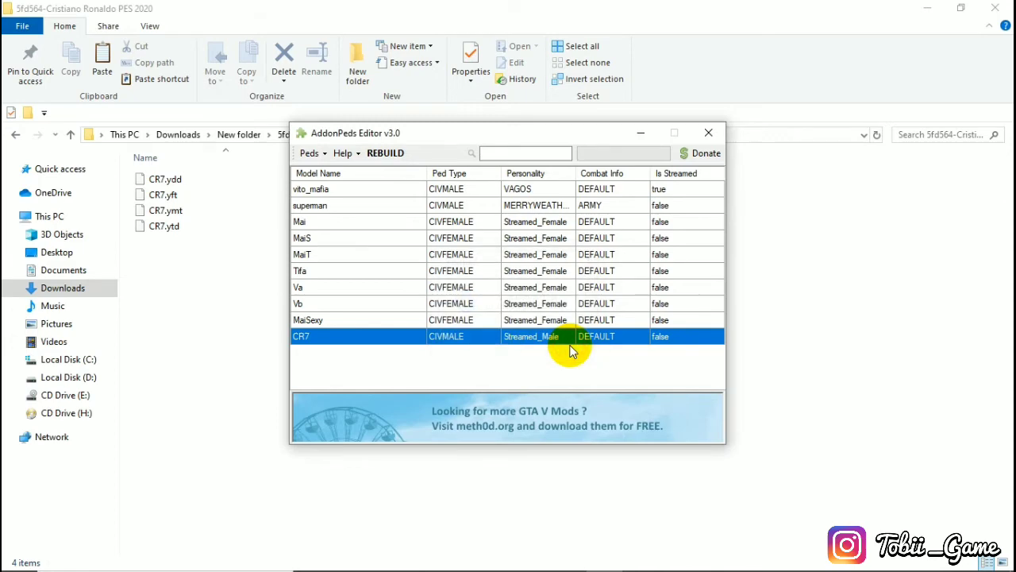
# Close AddonPeds Editor and File Explorer and launch Grand Theft Auto V from the GTAVLauncher desktop shortcut, agreeing to check for Script Hook V updates
pyautogui.click(705, 136)
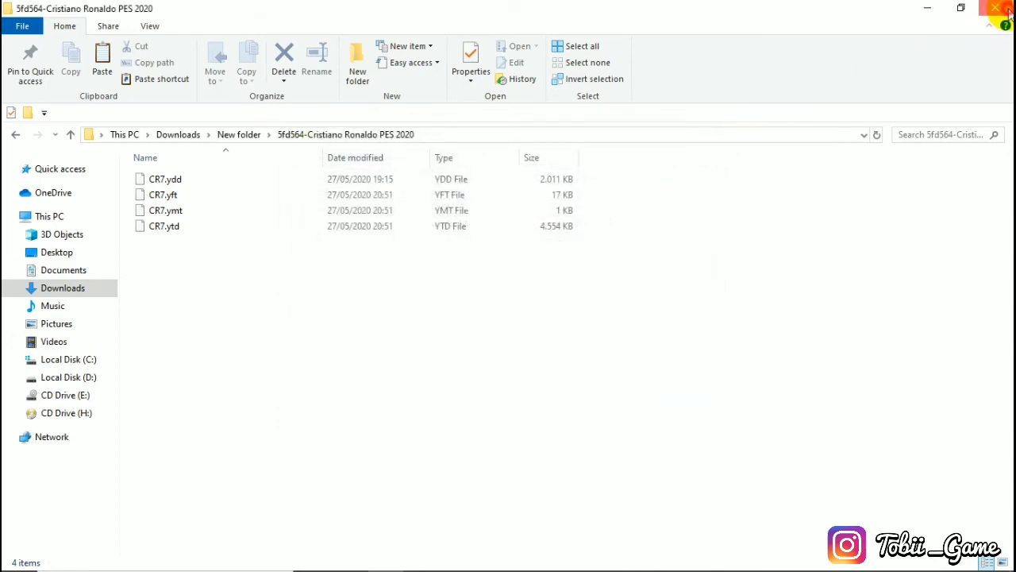
pyautogui.click(1002, 8)
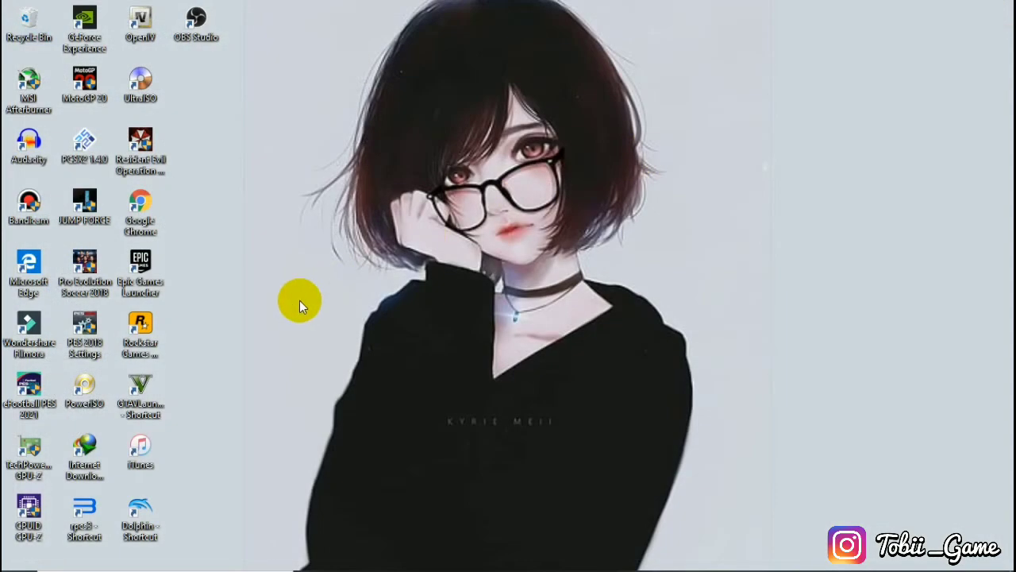
pyautogui.click(152, 389)
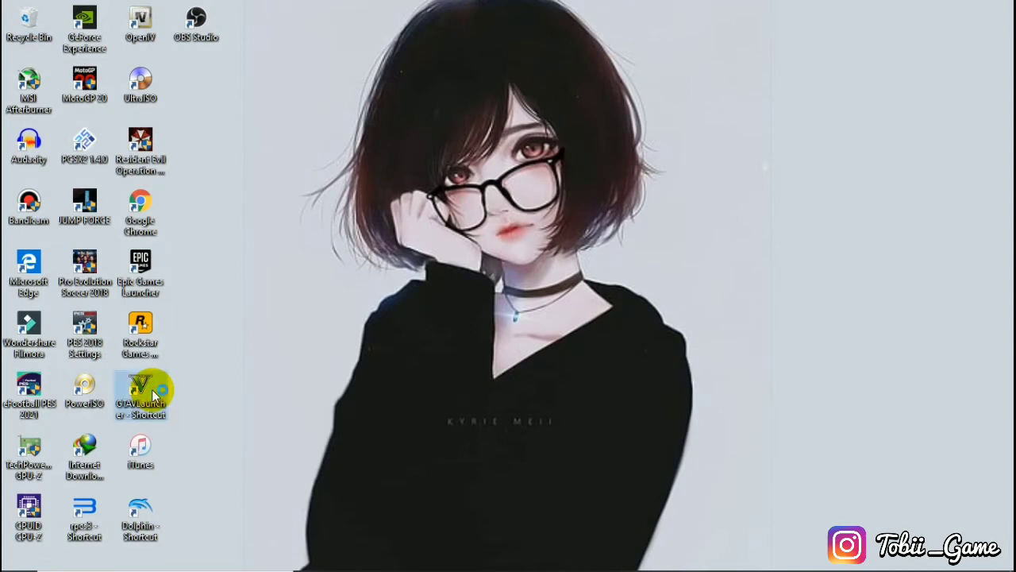
pyautogui.doubleClick(152, 389)
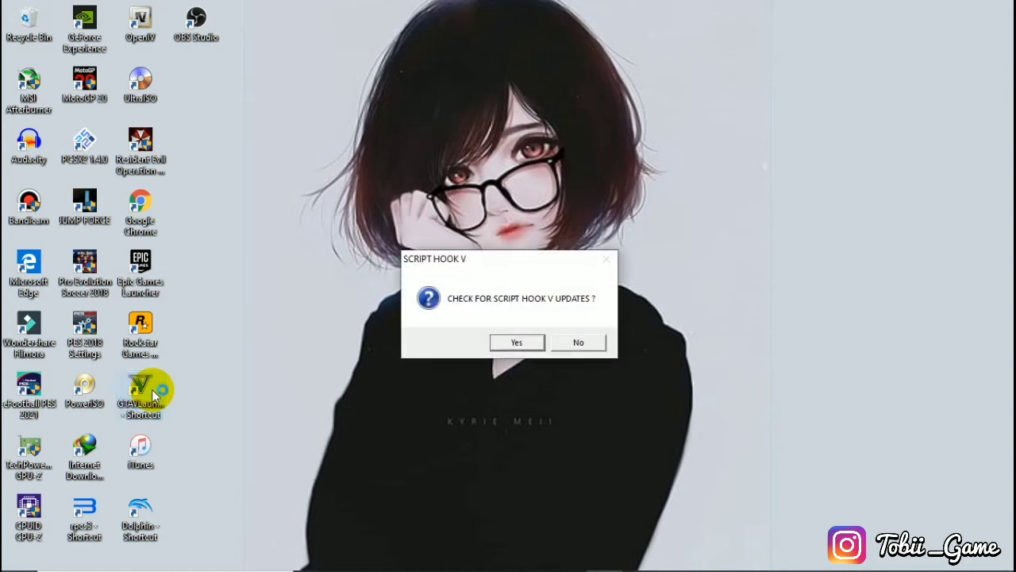
pyautogui.click(520, 343)
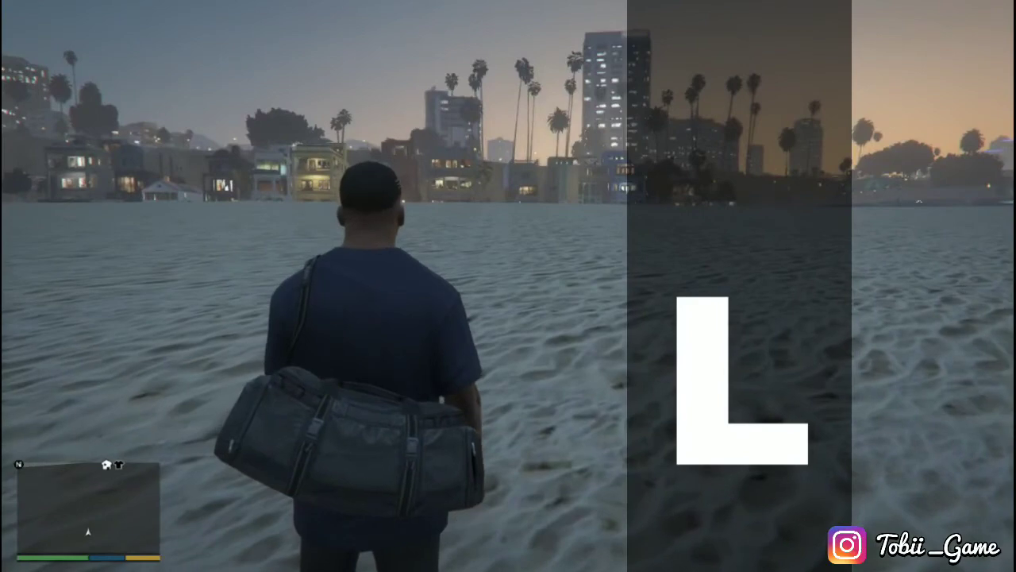
# Change the player model to the CR7 addon ped with the in-game Ped Selector and walk the character forward along the beach
pyautogui.press('l')
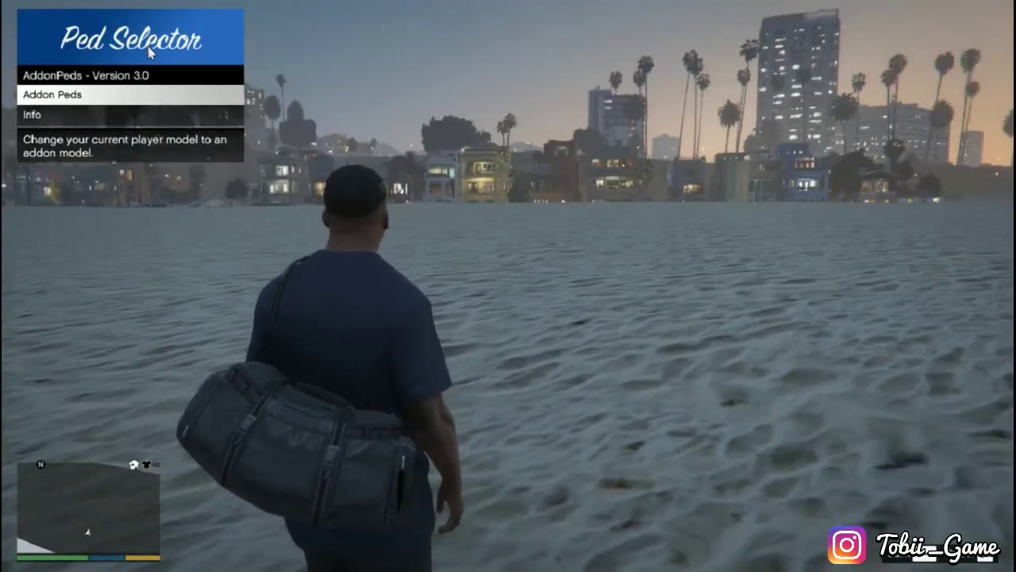
pyautogui.click(113, 96)
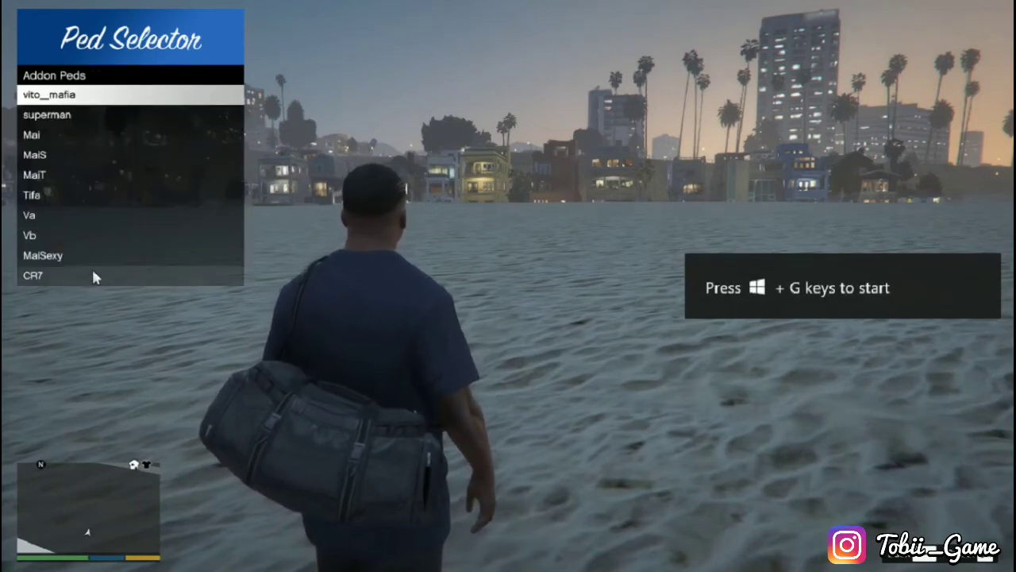
pyautogui.click(44, 274)
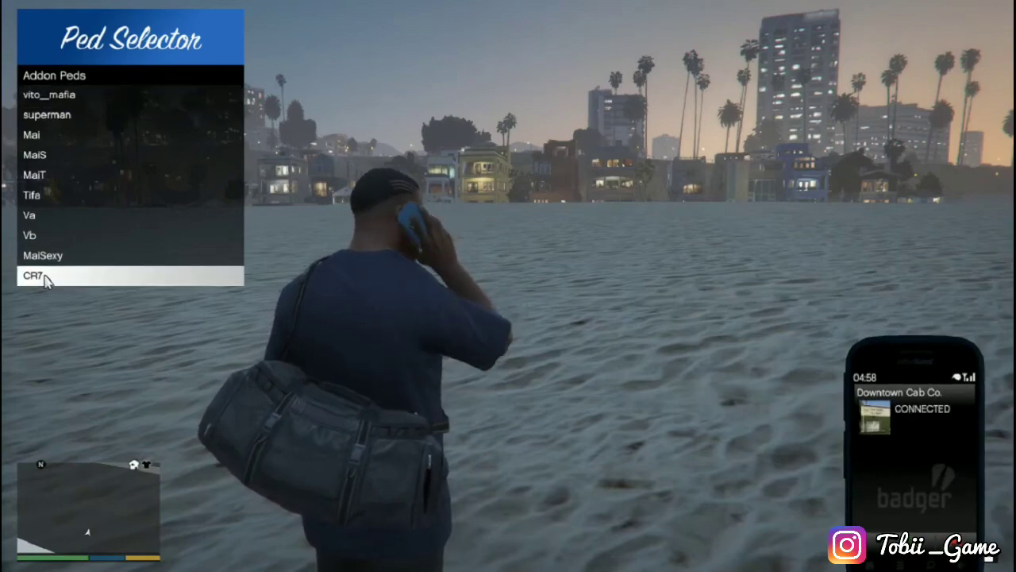
pyautogui.click(45, 278)
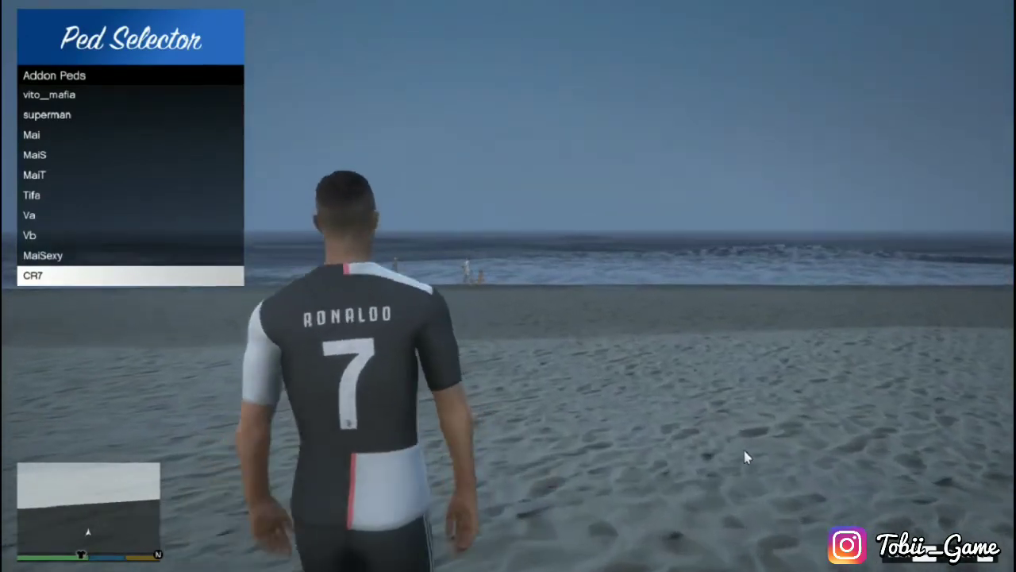
pyautogui.press('w')
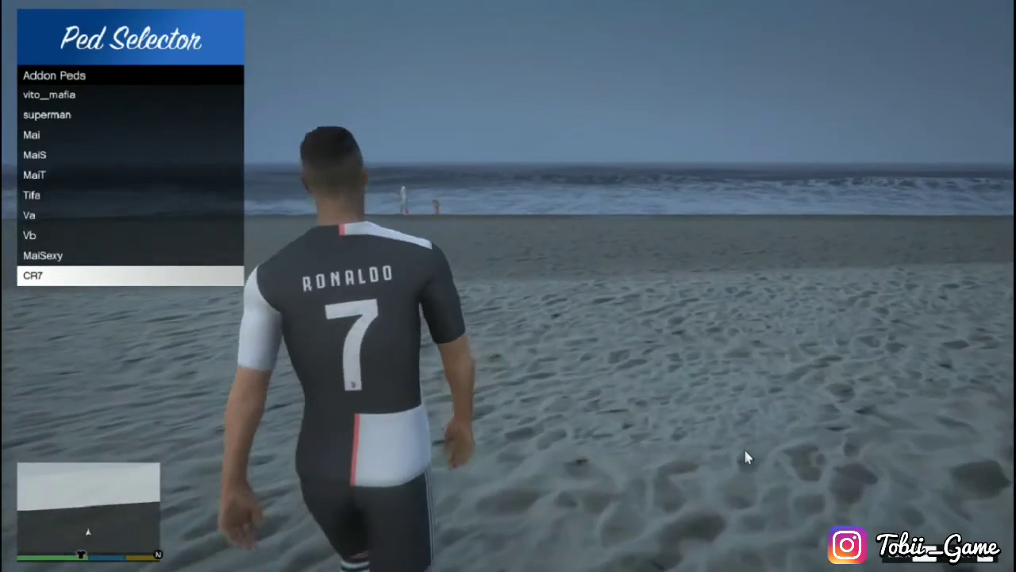